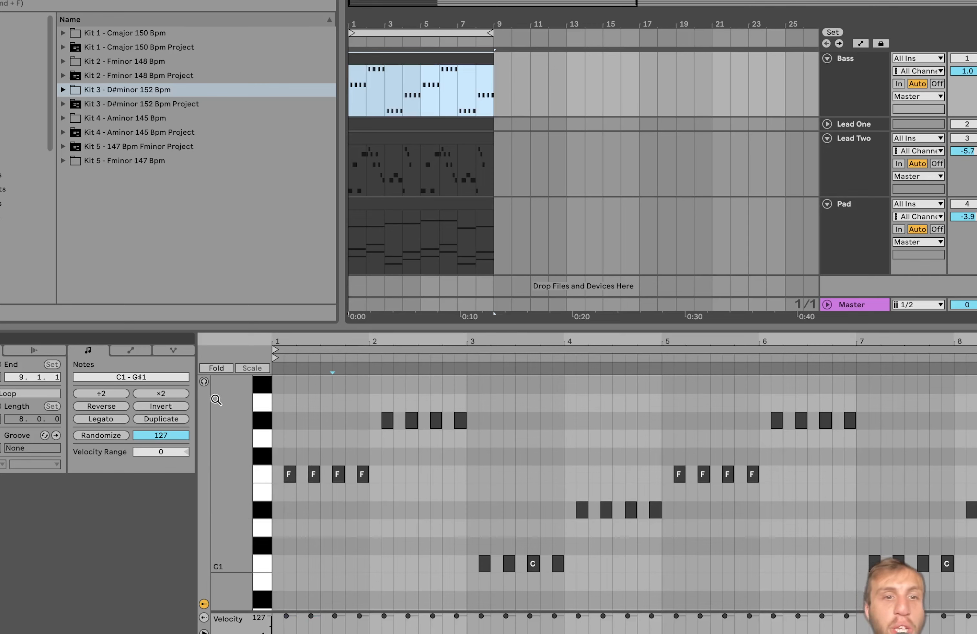
# - Turn on note preview in the Bass clip's editor, audition the F1 and G#1 rows, and play the bassline
pyautogui.click(204, 382)
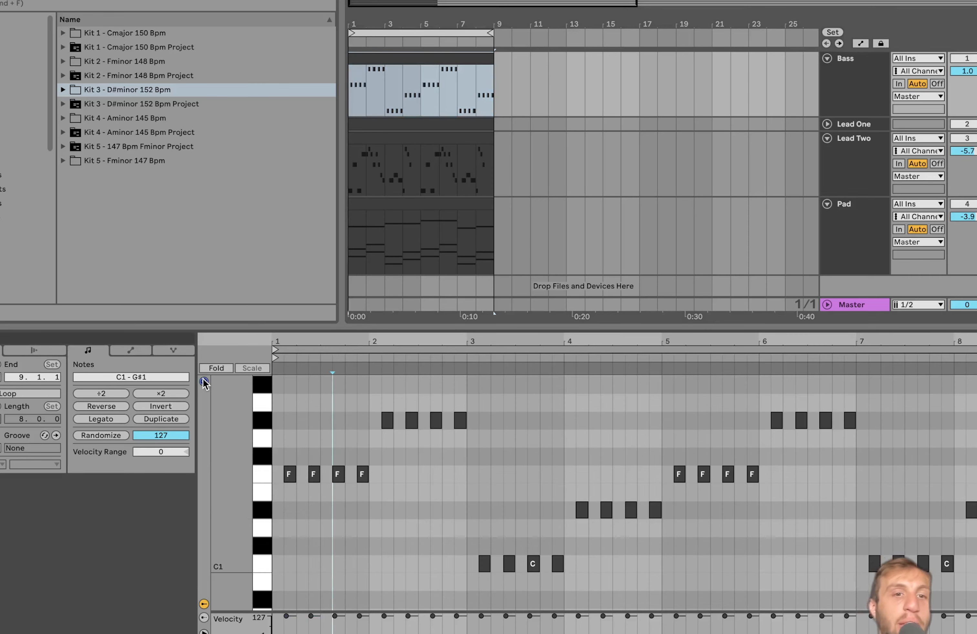
pyautogui.click(264, 478)
pyautogui.click(264, 426)
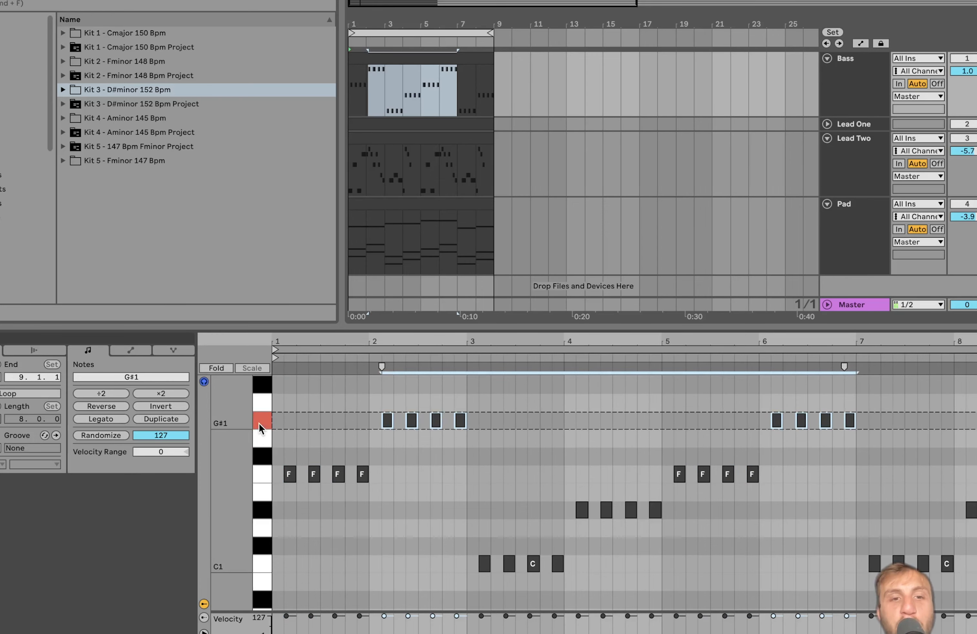
pyautogui.press('space')
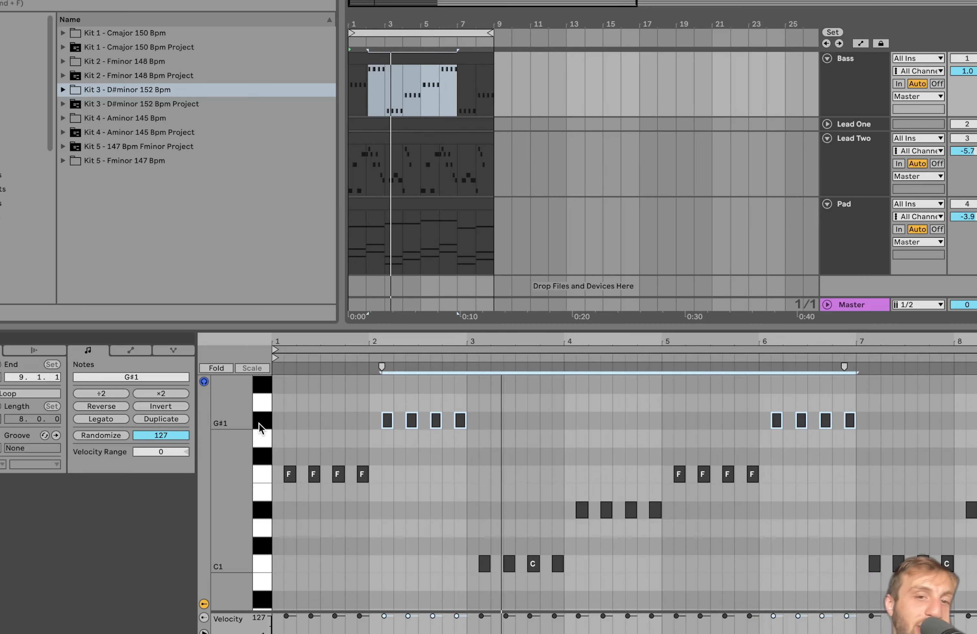
# - Select the Bass notes around bar 3, then audition a C1 note and the first D#1 note in bar 4
pyautogui.click(460, 392)
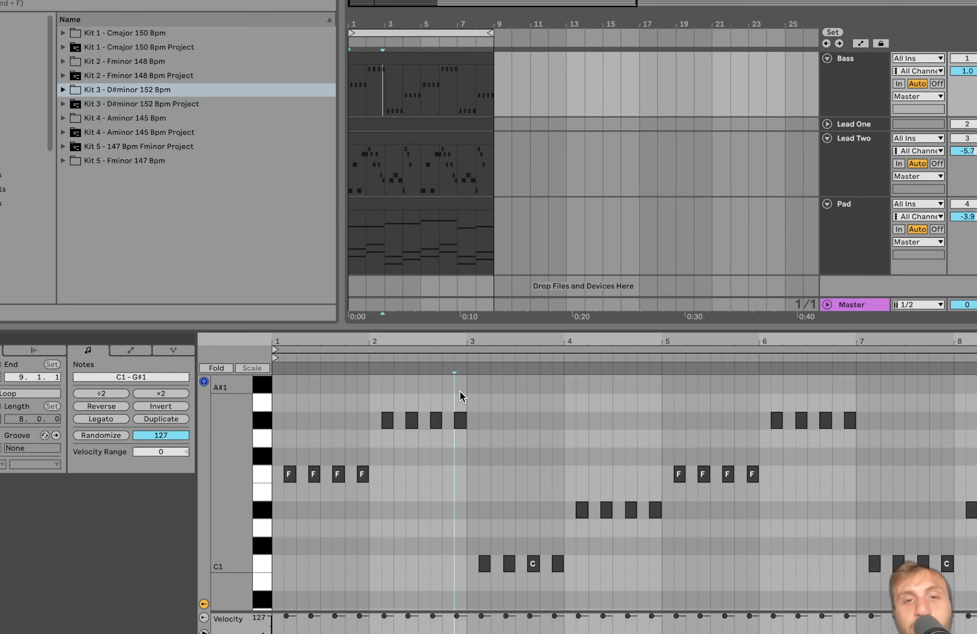
pyautogui.moveTo(459, 390); pyautogui.dragTo(548, 596)
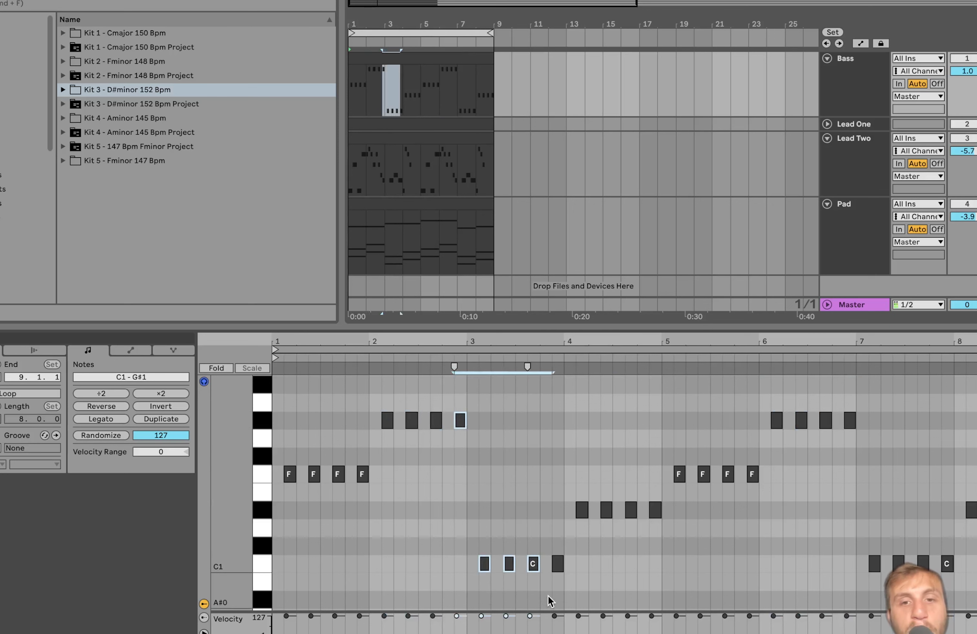
pyautogui.click(533, 564)
pyautogui.click(581, 510)
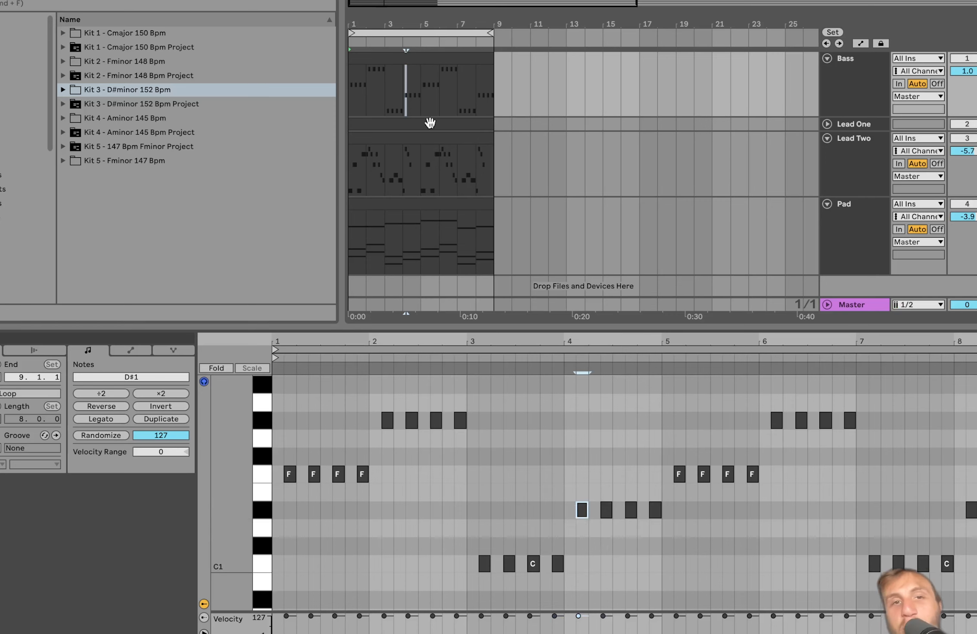
# - Compare the Bass and Lead One clips' notes, and display Lead One and Lead Two together in the note editor
pyautogui.click(414, 60)
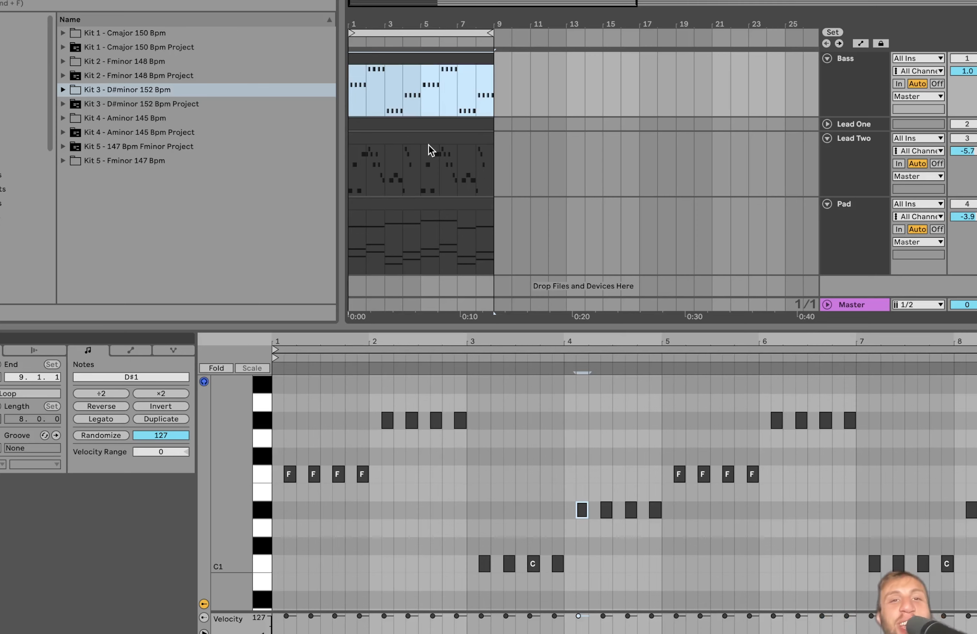
pyautogui.click(413, 125)
pyautogui.click(388, 58)
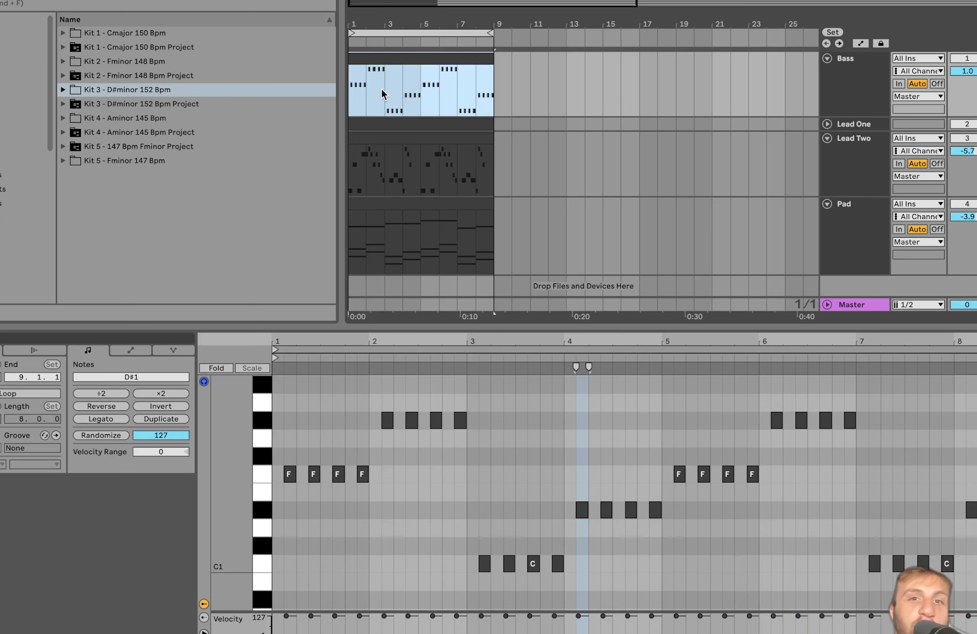
pyautogui.click(384, 124)
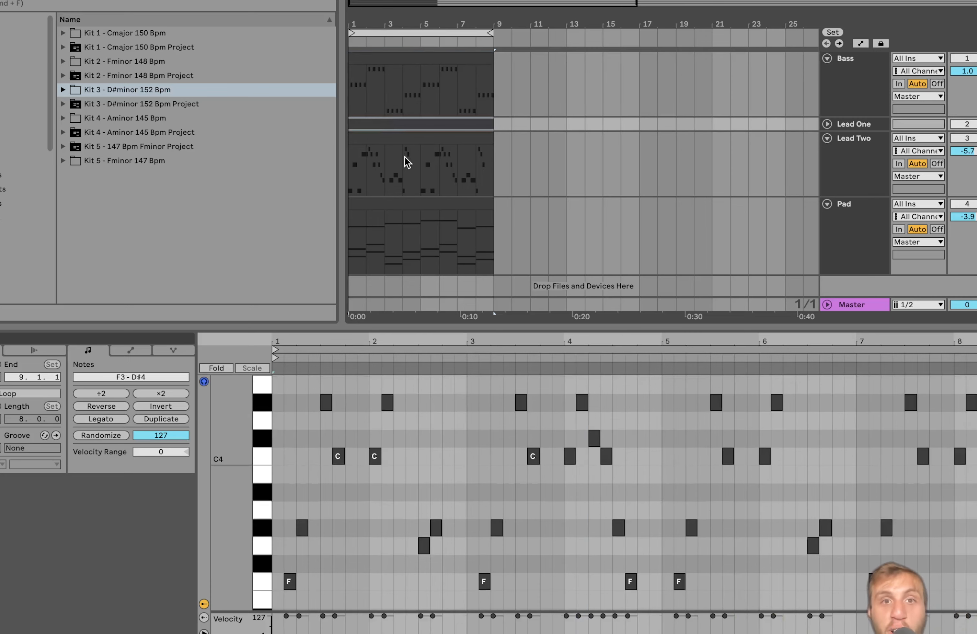
pyautogui.click(396, 138)
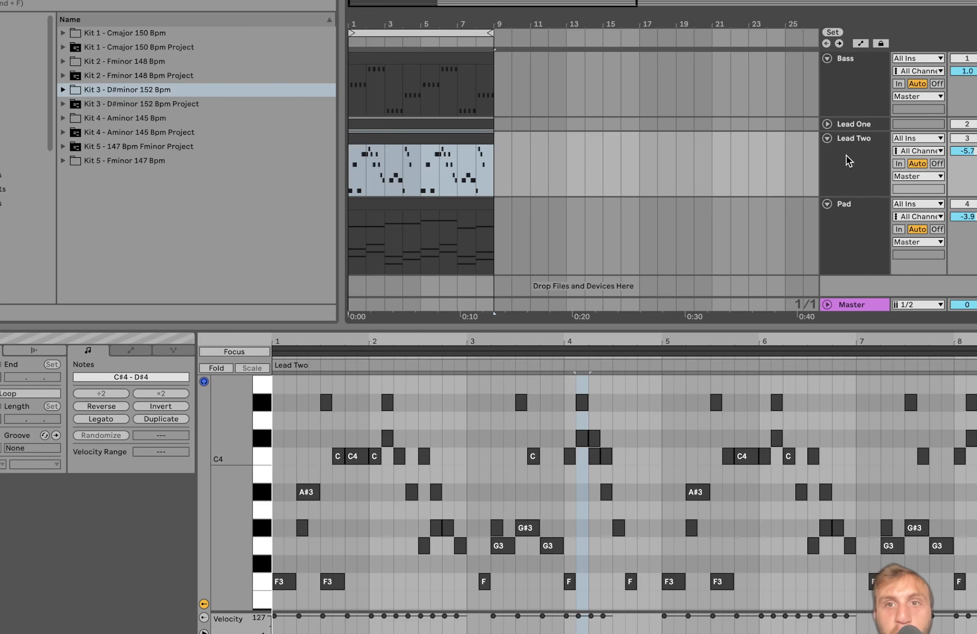
# - Unfold the Lead One track and play the arrangement with both lead clips shown together
pyautogui.click(828, 124)
pyautogui.click(851, 127)
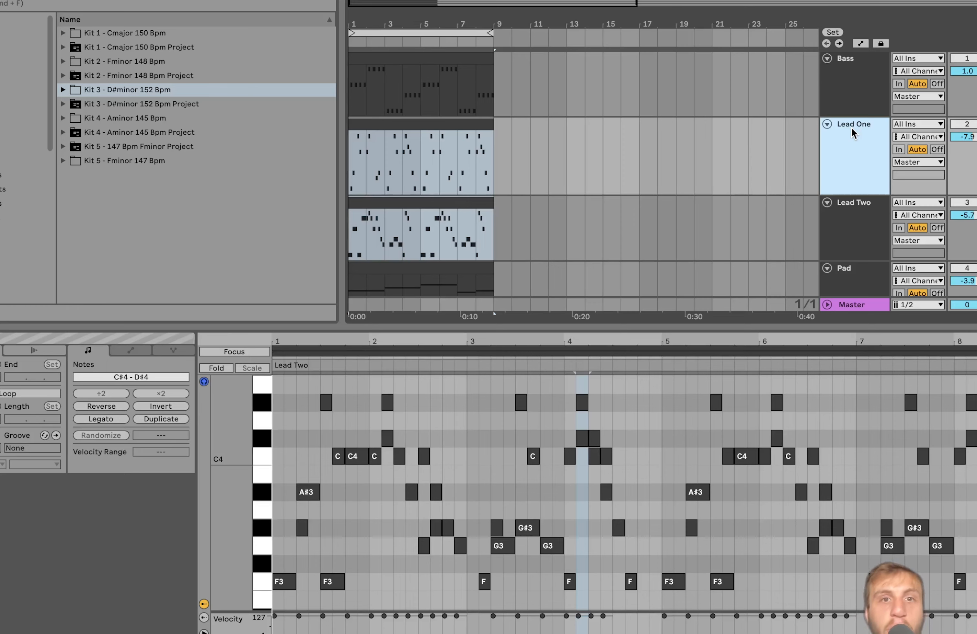
pyautogui.press('space')
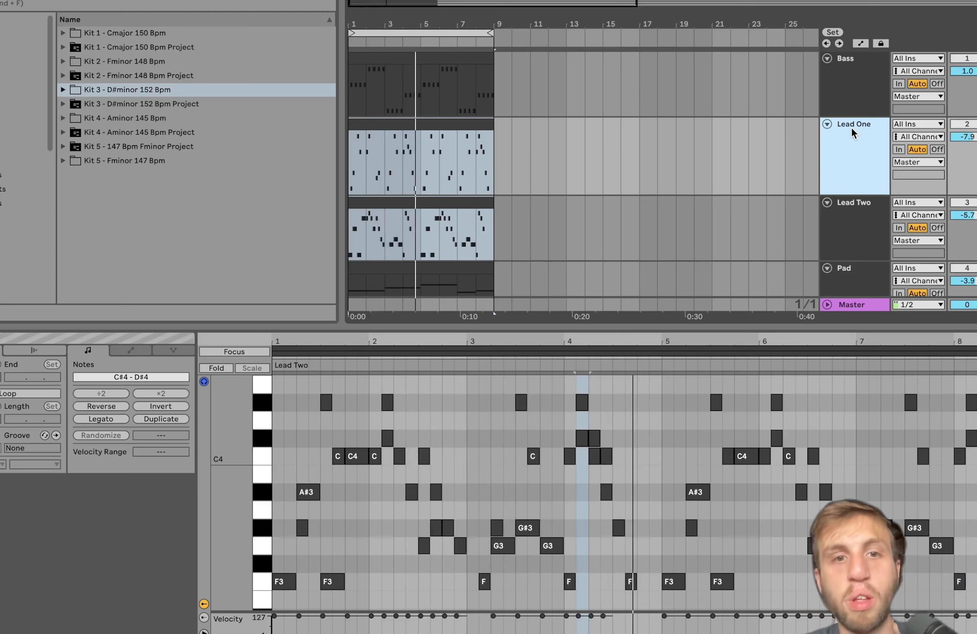
# - Compare the individual notes of the Lead One and Lead Two clips, then play with Lead Two's notes displayed
pyautogui.click(424, 205)
pyautogui.click(394, 138)
pyautogui.click(396, 205)
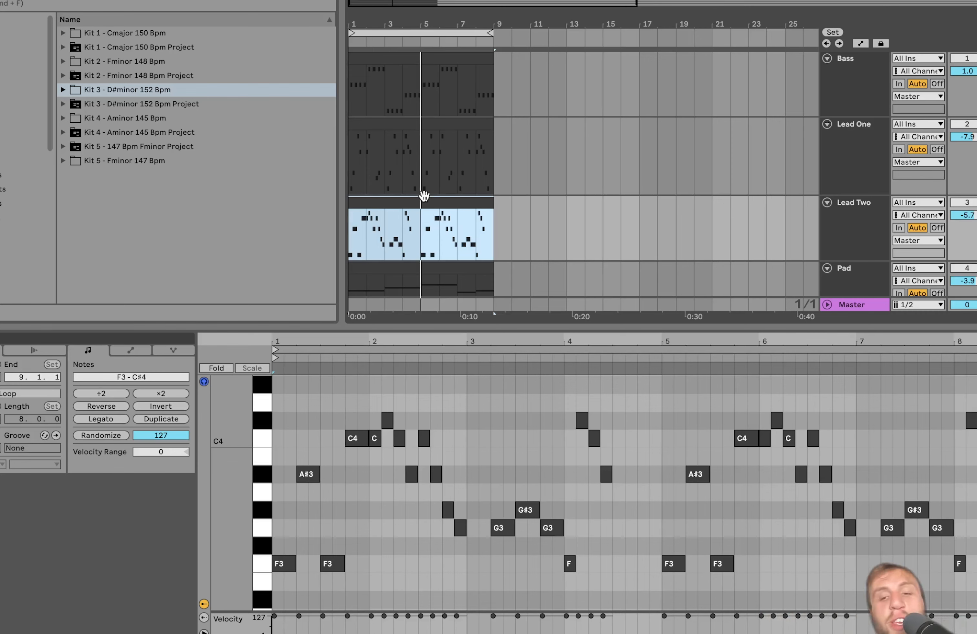
pyautogui.click(973, 58)
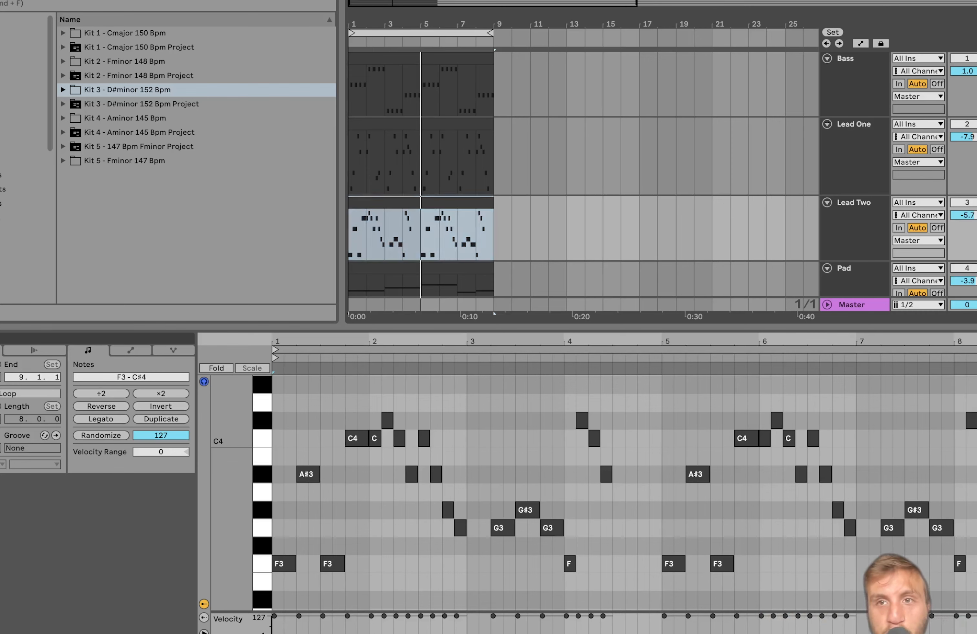
pyautogui.press('space')
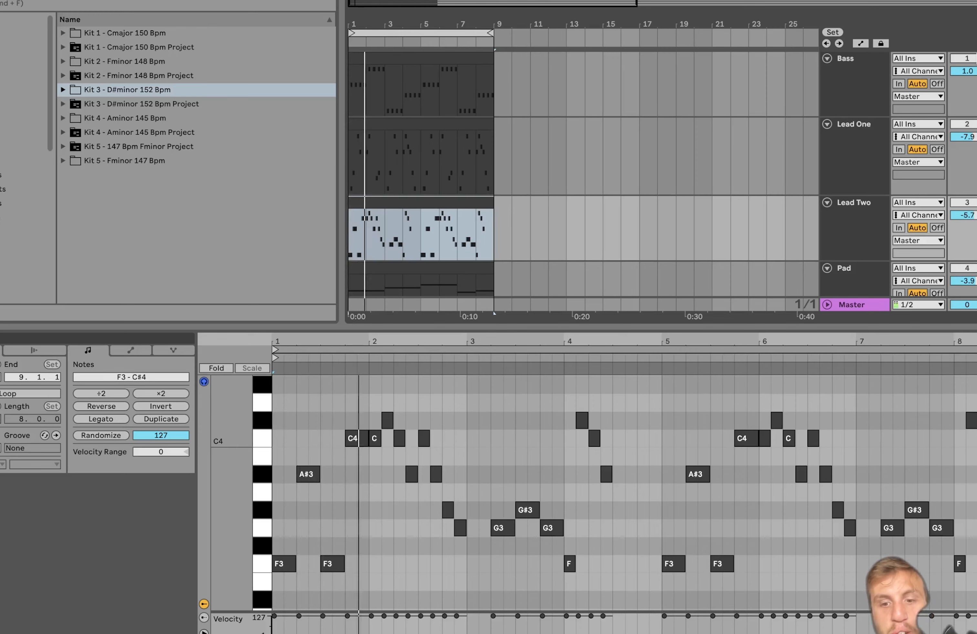
# - Open the Lead One clip's notes and play a short section from the start of the arrangement
pyautogui.click(864, 170)
pyautogui.click(975, 124)
pyautogui.click(974, 124)
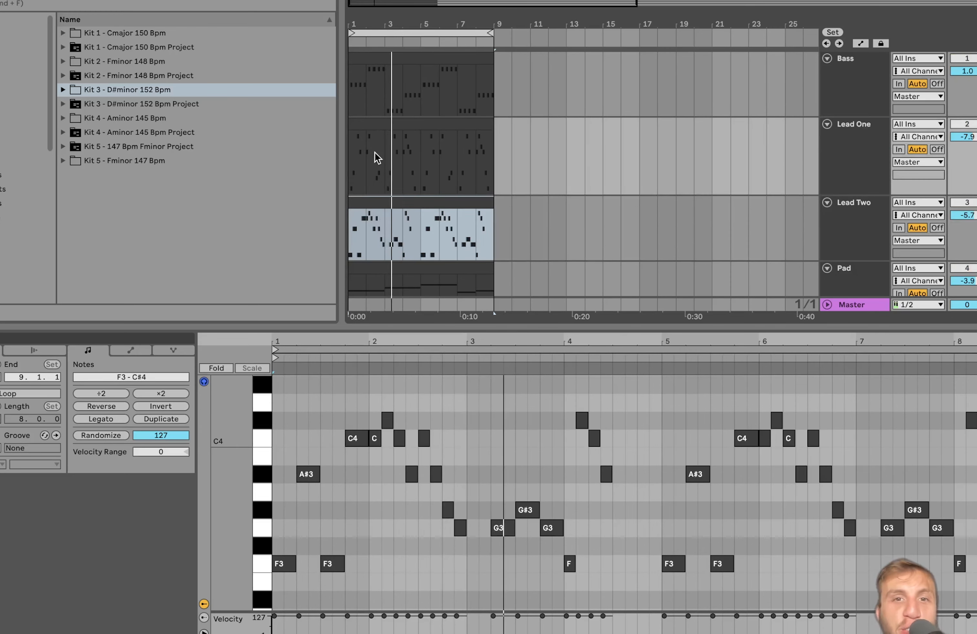
pyautogui.click(363, 124)
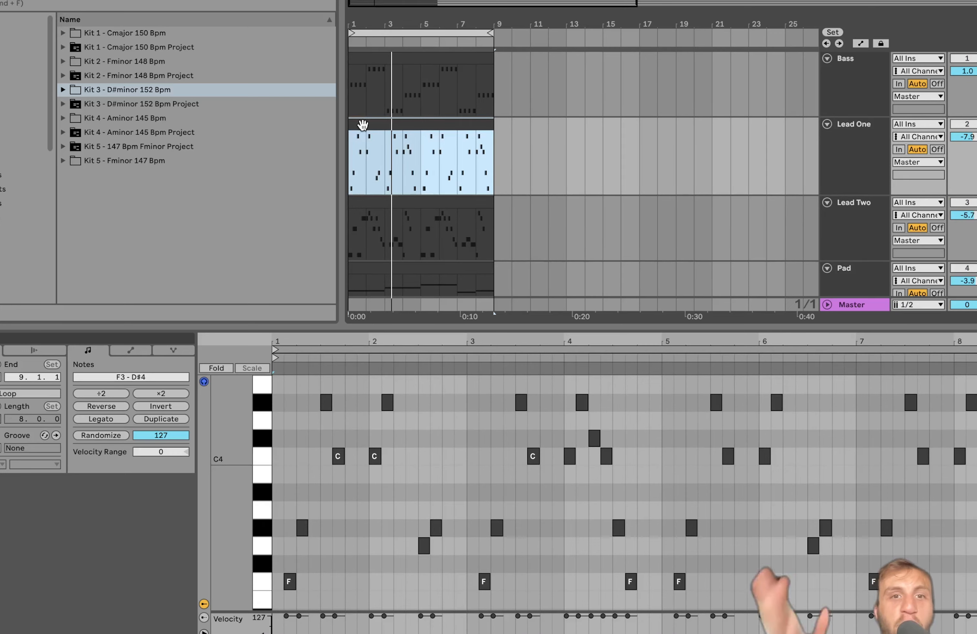
pyautogui.press('space')
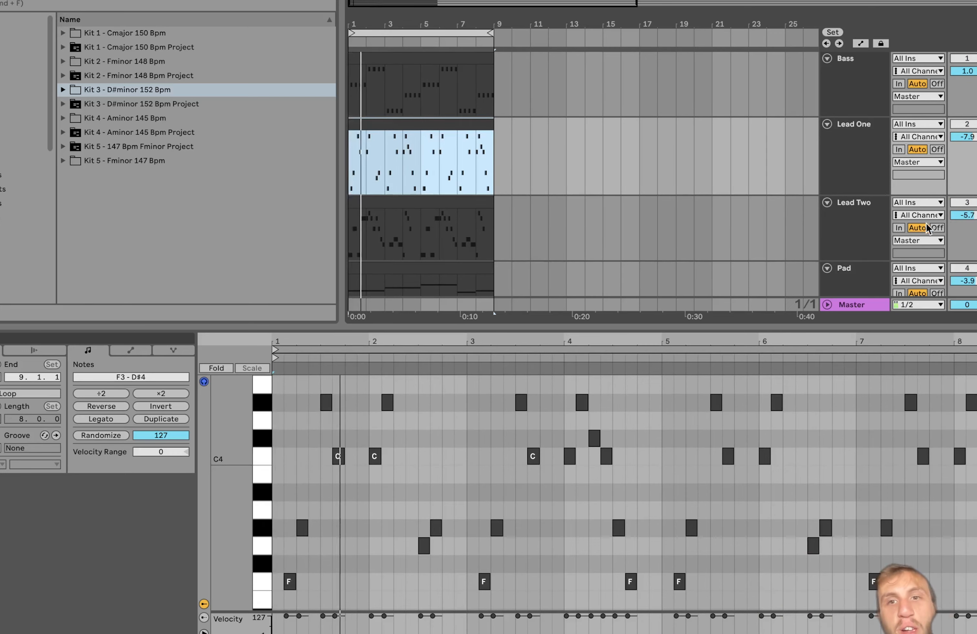
pyautogui.press('space')
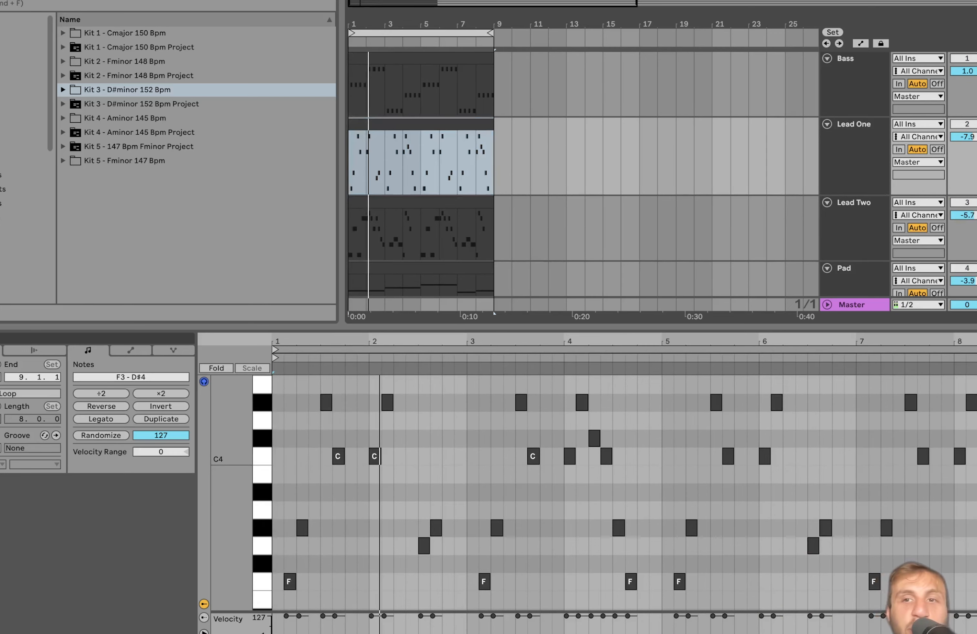
# - Return to the Lead Two clip's notes and play back its melody
pyautogui.click(848, 227)
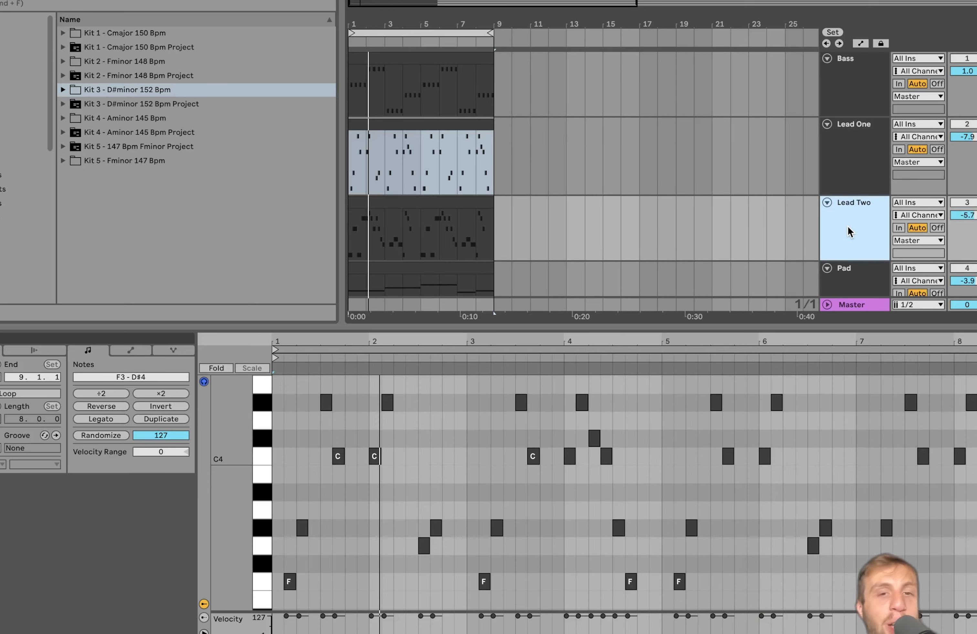
pyautogui.click(455, 200)
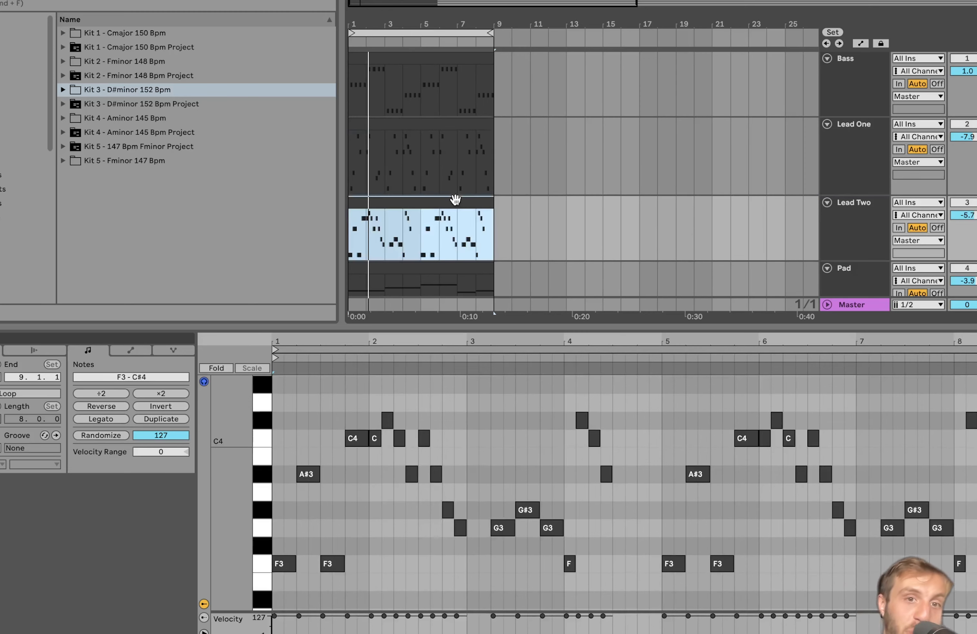
pyautogui.press('space')
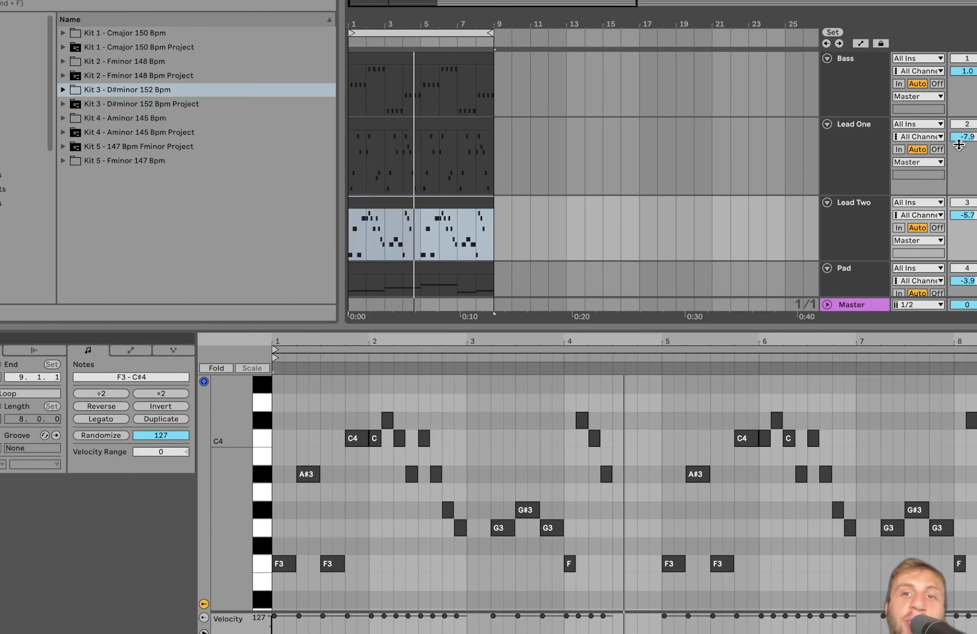
pyautogui.click(841, 241)
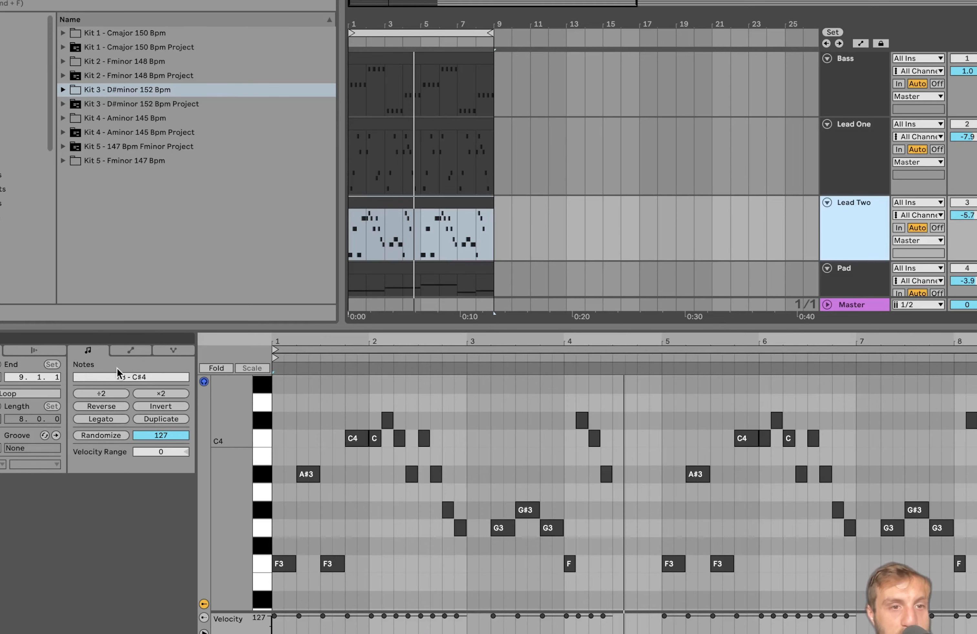
pyautogui.click(139, 348)
pyautogui.click(170, 349)
pyautogui.click(100, 349)
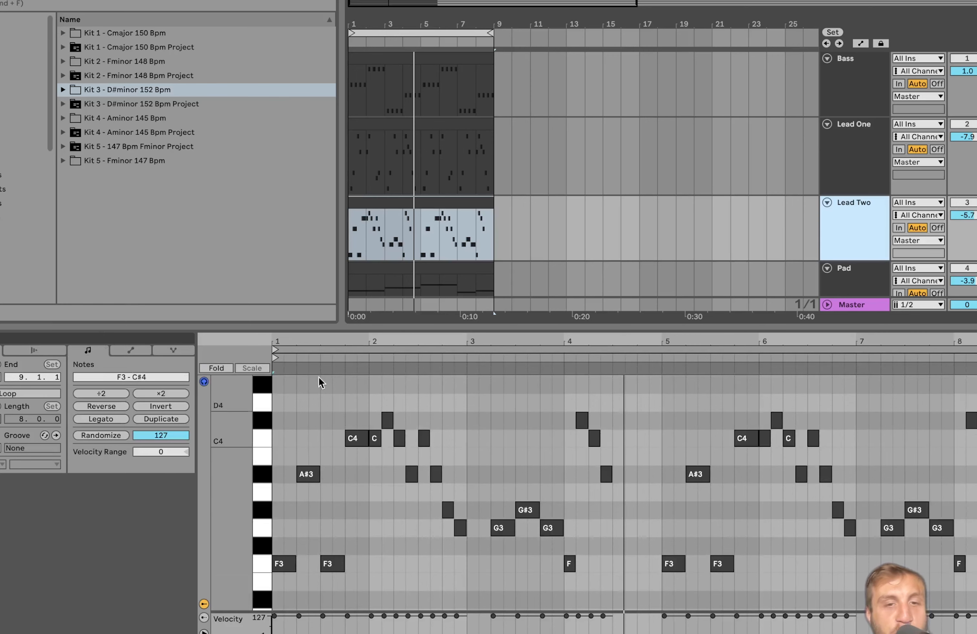
# - Review both lead clips, show the Lead One track's instrument and effects chain, and play its sound
pyautogui.click(377, 205)
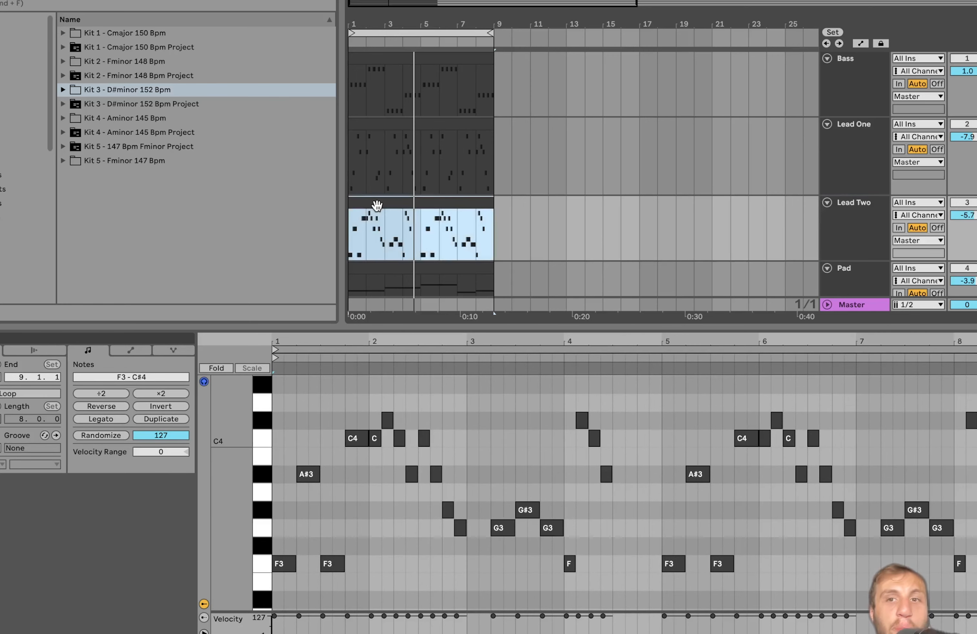
pyautogui.click(376, 125)
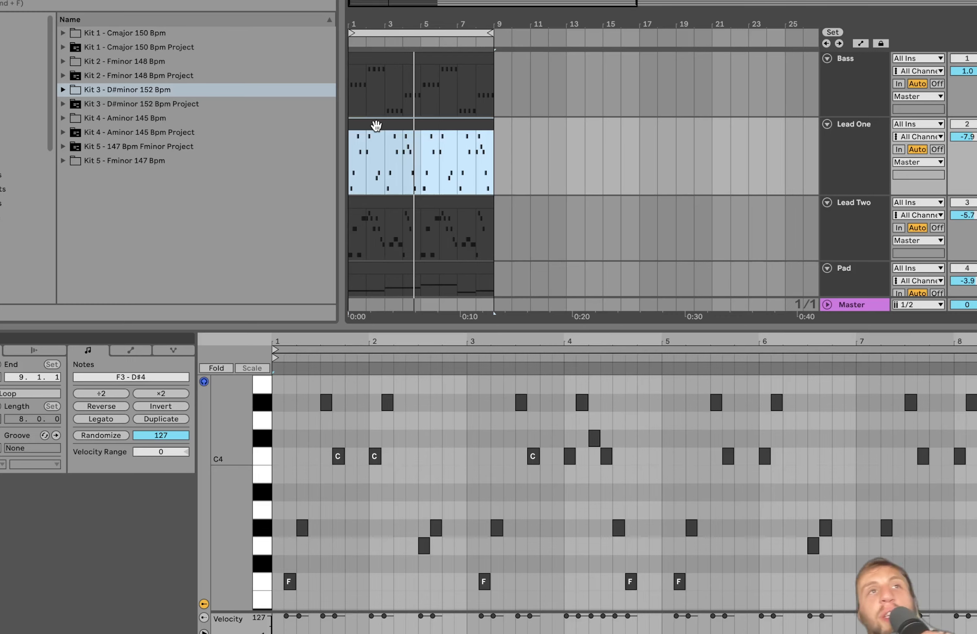
pyautogui.click(872, 161)
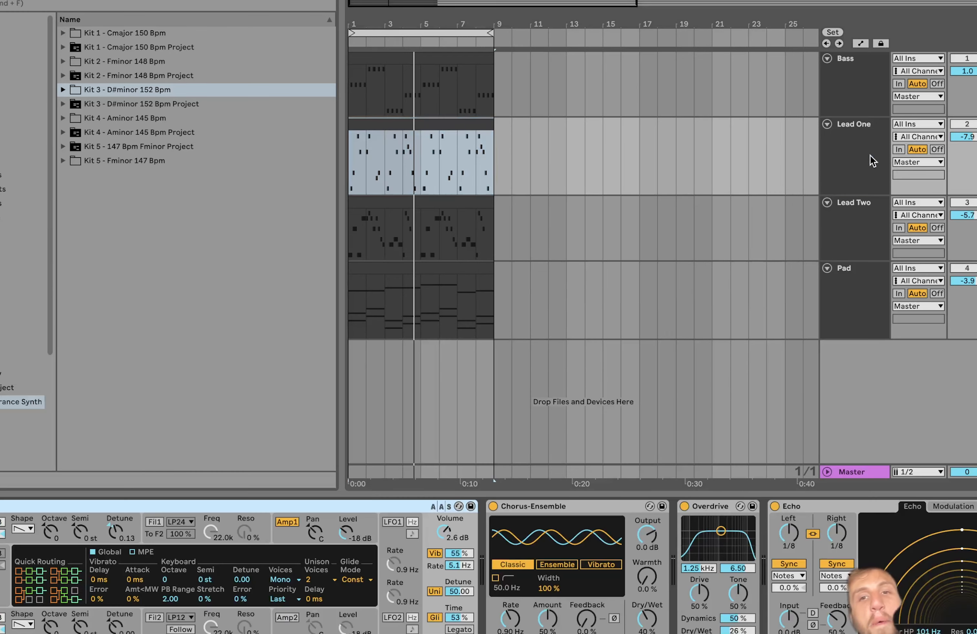
pyautogui.click(861, 214)
pyautogui.click(861, 164)
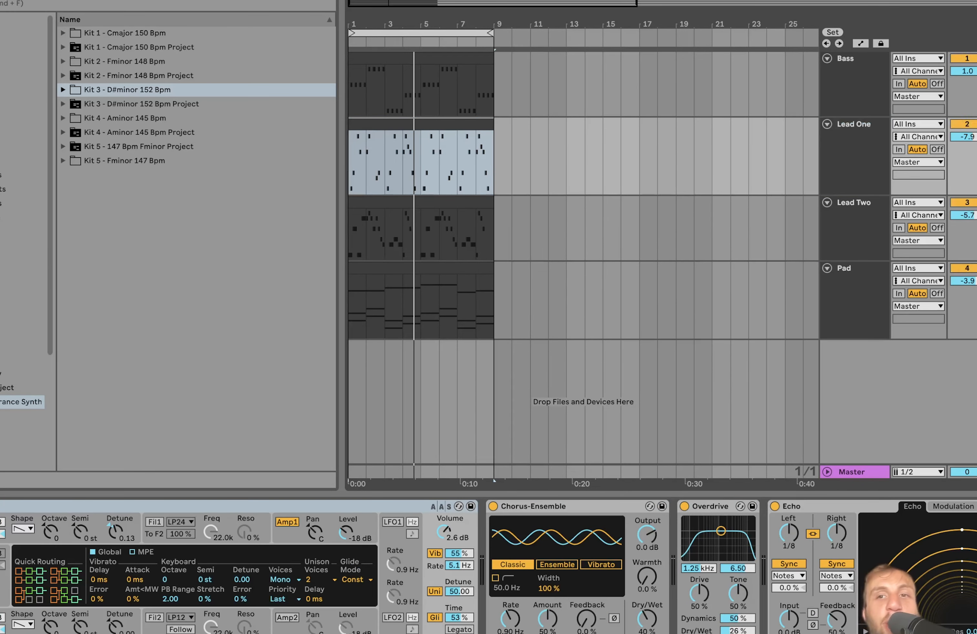
pyautogui.press('space')
pyautogui.click(840, 161)
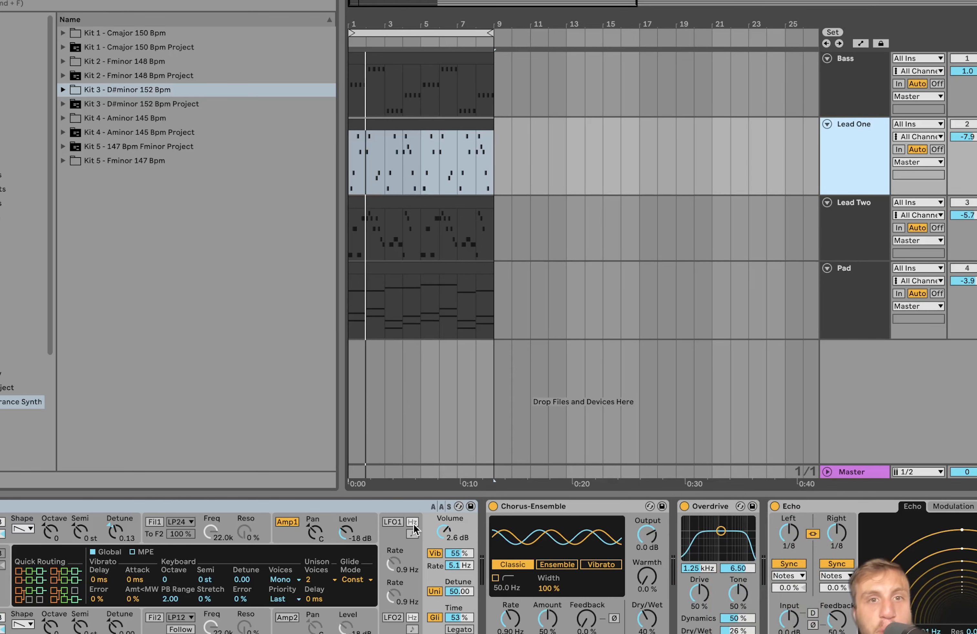
pyautogui.press('space')
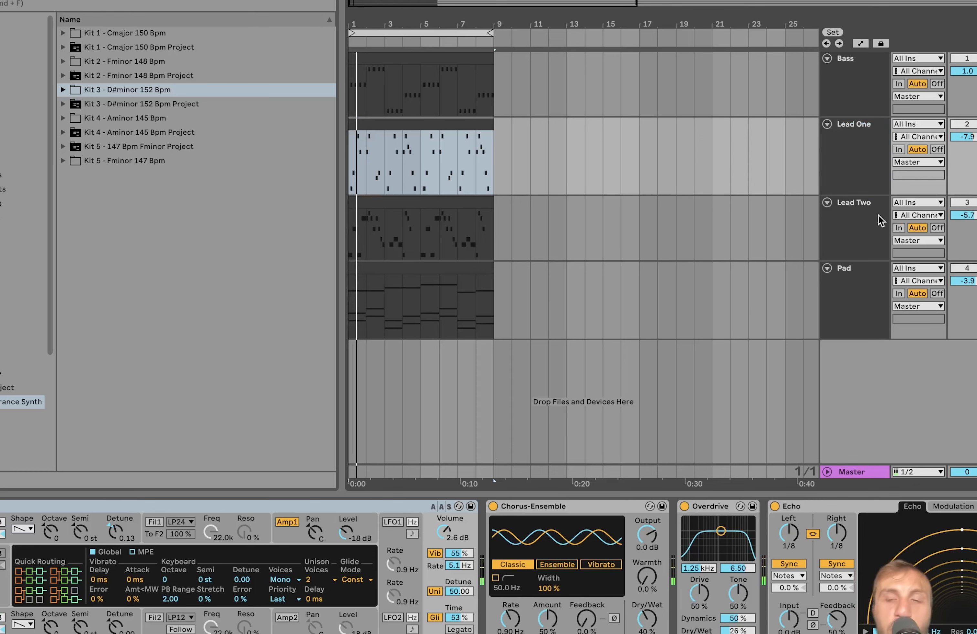
# - Show the Lead Two track's instrument and effects chain and select its clip
pyautogui.click(864, 209)
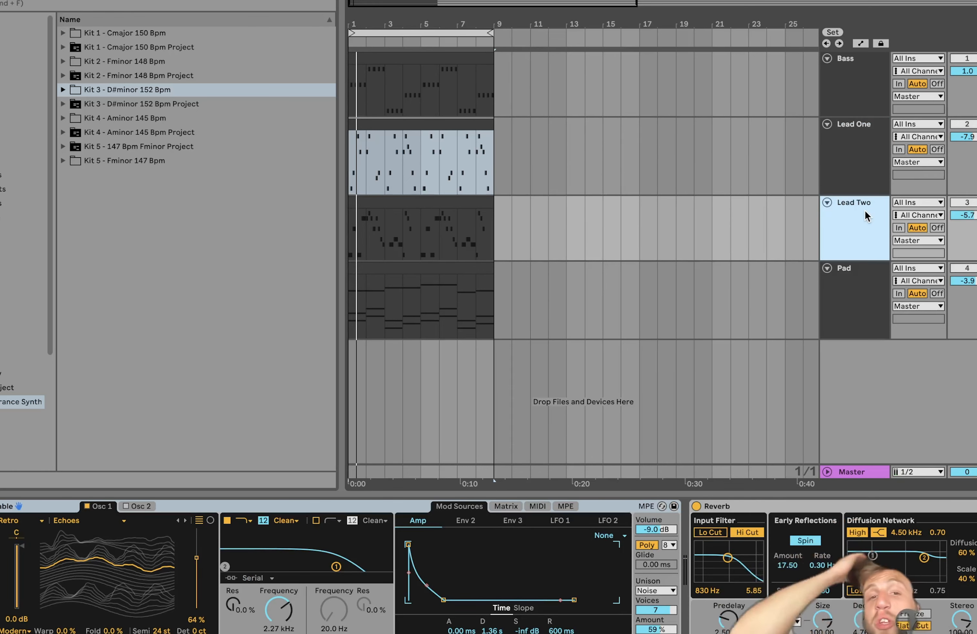
pyautogui.click(440, 203)
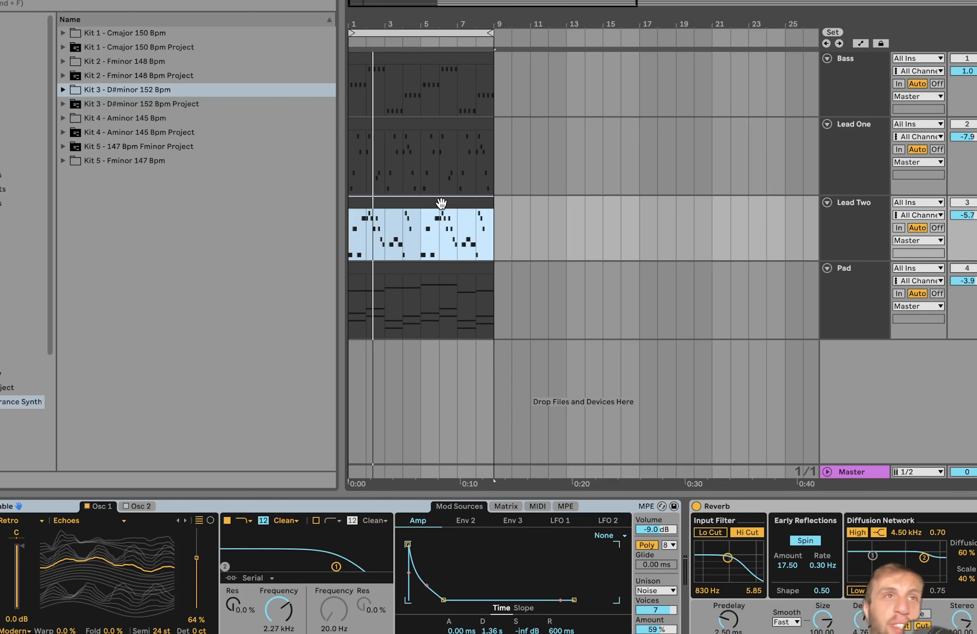
# - Show the Pad track's instrument and effects chain, select its clip, and play the chords
pyautogui.click(876, 311)
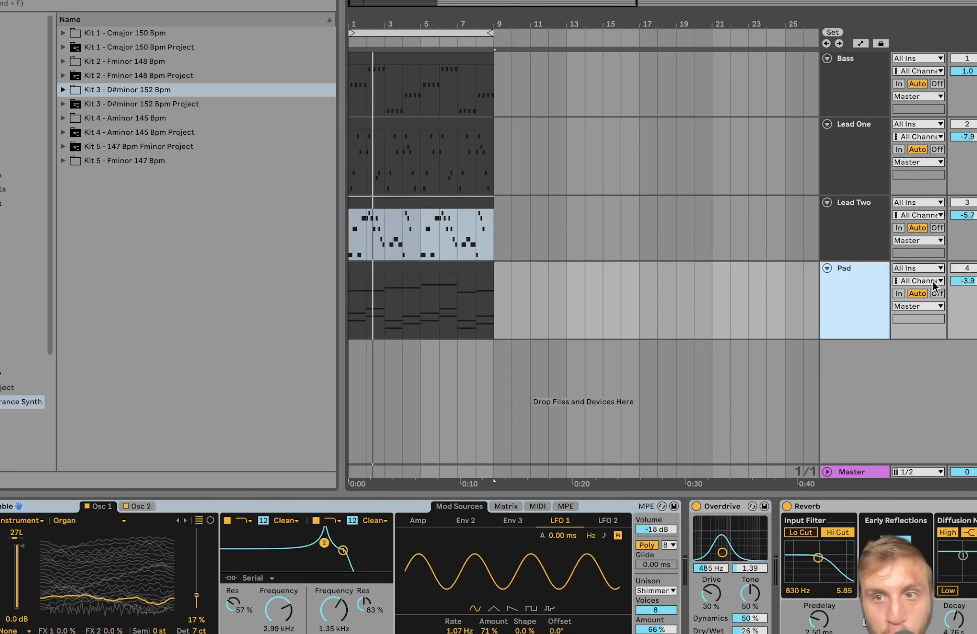
pyautogui.click(367, 271)
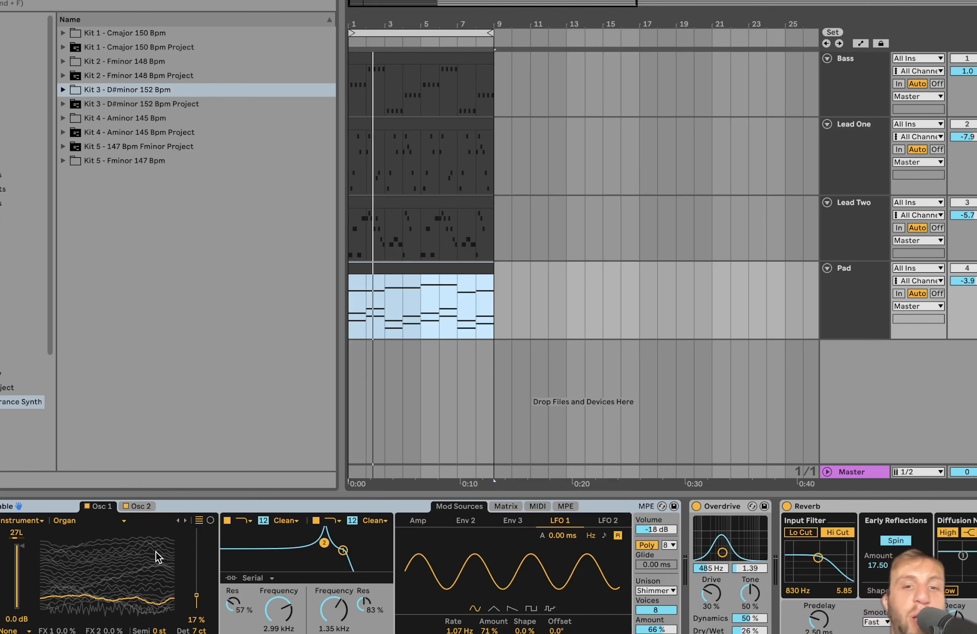
pyautogui.press('space')
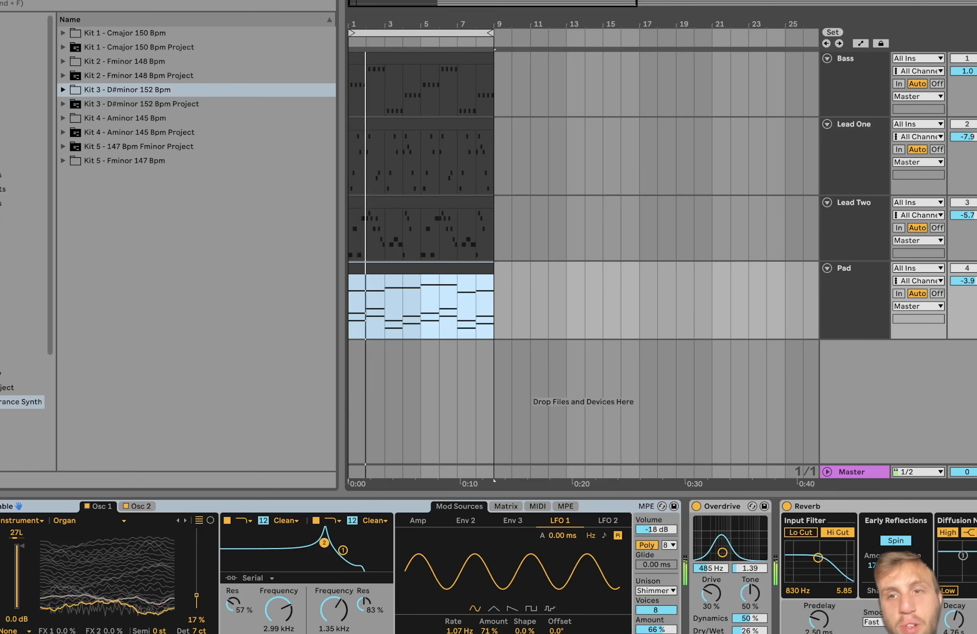
# - Set the Pad track's volume to -3.8 and look over its effects chain during playback
pyautogui.moveTo(967, 281); pyautogui.dragTo(966, 279)
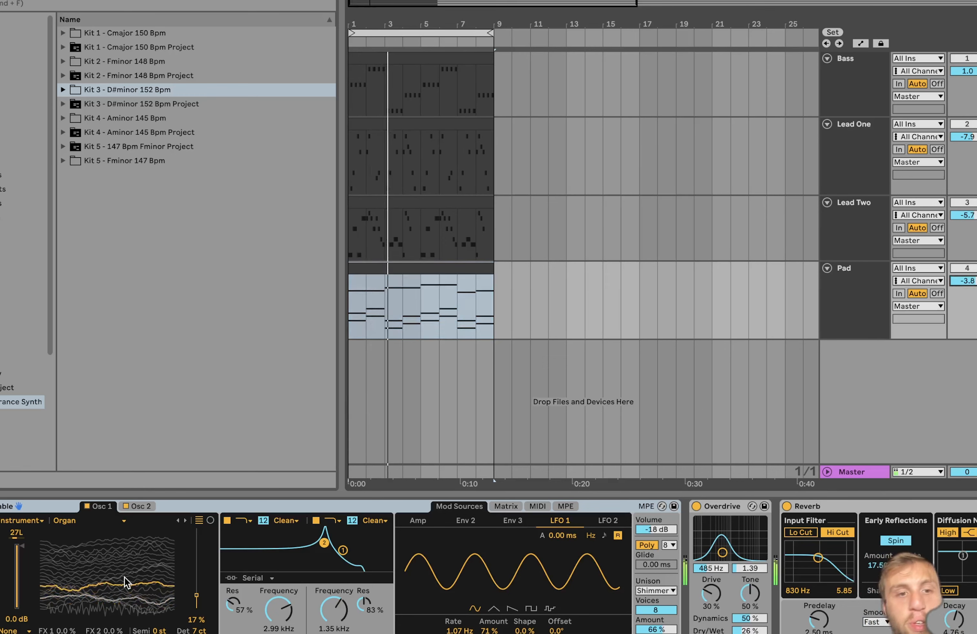
pyautogui.hscroll(5, 551, 597)
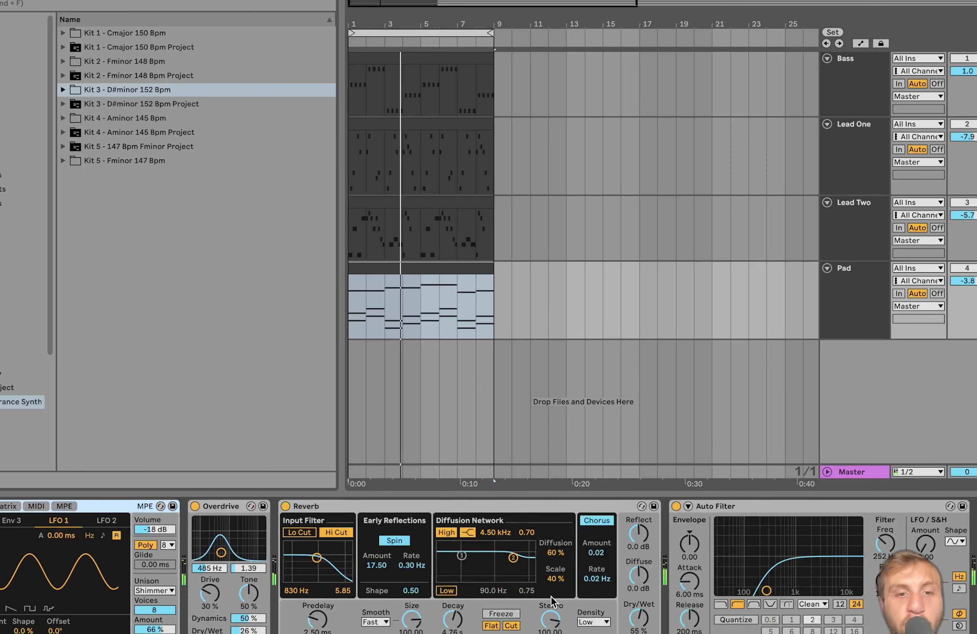
pyautogui.hscroll(-5, 551, 597)
# - Bypass the first filter in the Pad track's Wavetable to compare the sound, and re-enable it
pyautogui.click(227, 520)
pyautogui.press('space')
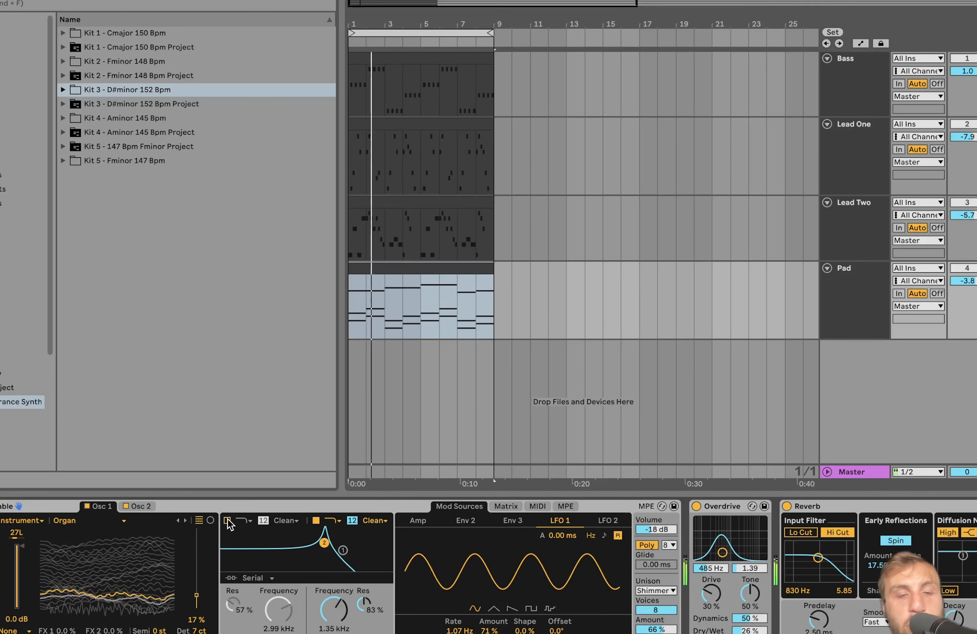
pyautogui.click(228, 521)
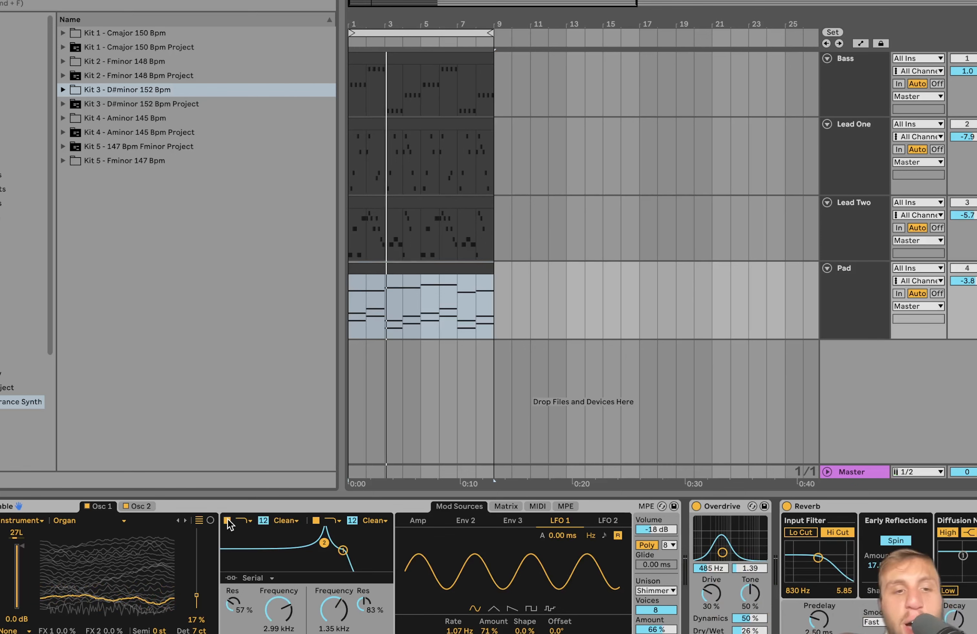
# - Duplicate the Pad track, remove all devices from the copy, and load Operator on it
pyautogui.click(842, 299)
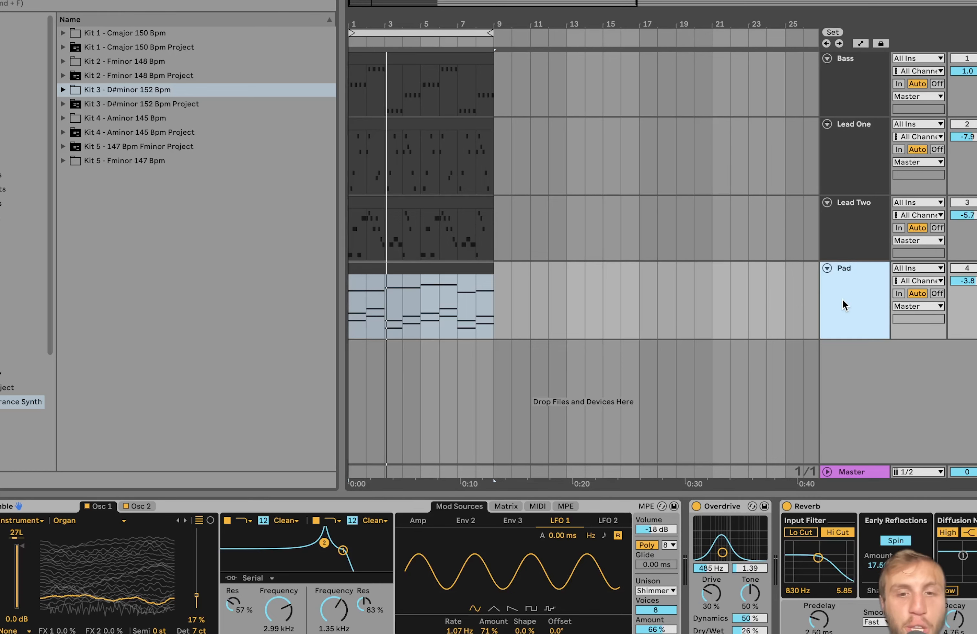
pyautogui.hotkey('ctrl', 'd')
pyautogui.click(722, 502)
pyautogui.press('Delete')
pyautogui.press('Delete')
pyautogui.press('Delete')
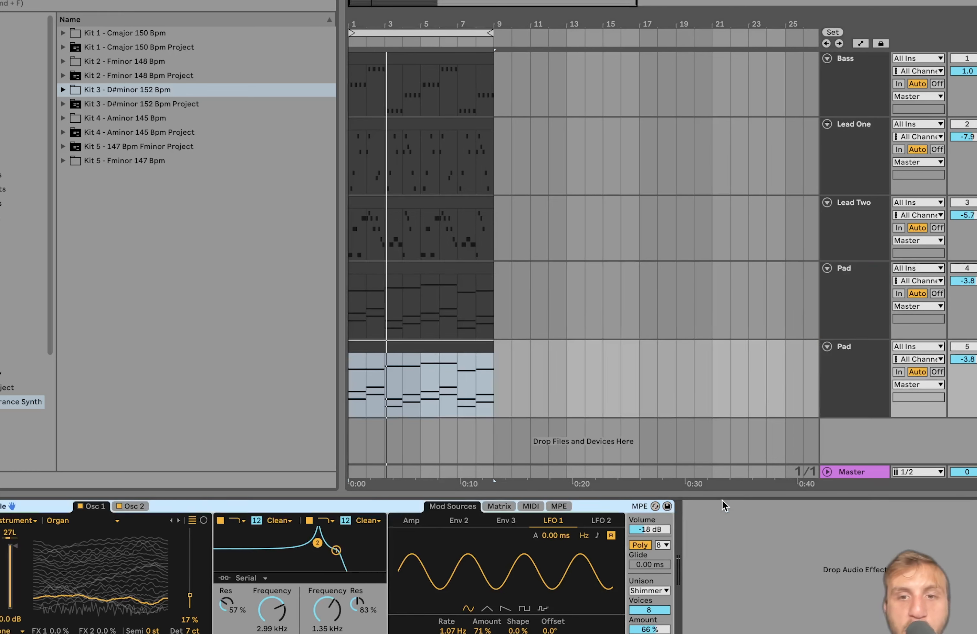
pyautogui.click(6, 174)
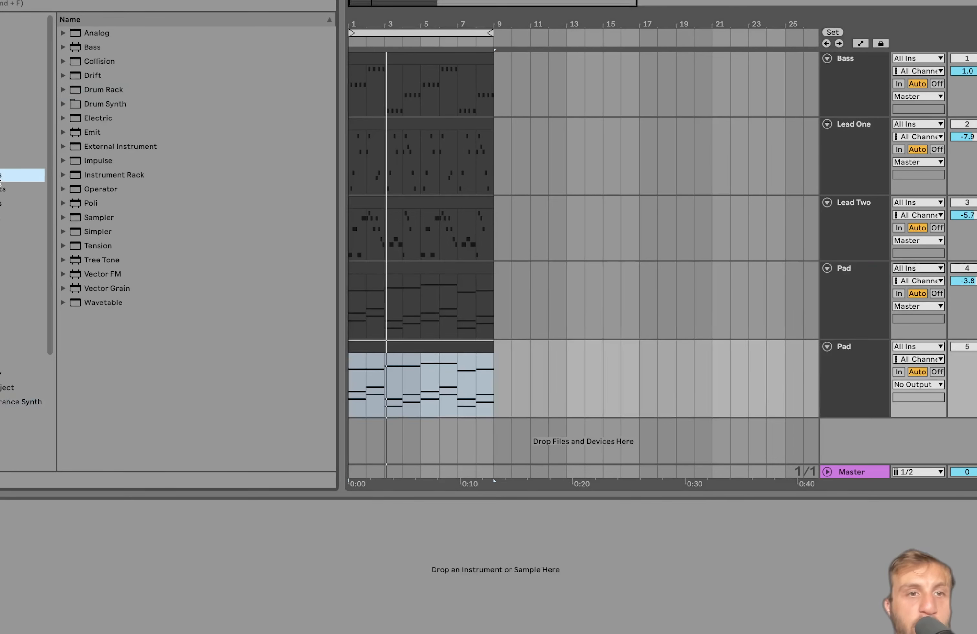
pyautogui.doubleClick(83, 189)
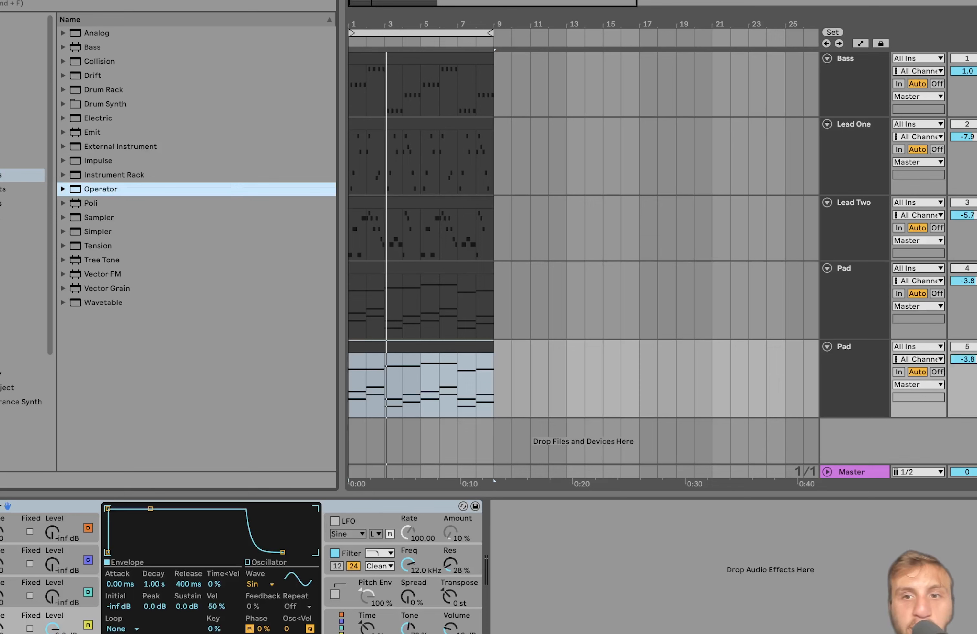
# - Play the duplicated Pad track with its volume set to -1.0, and delete the duplicate
pyautogui.press('space')
pyautogui.moveTo(969, 362); pyautogui.dragTo(969, 350)
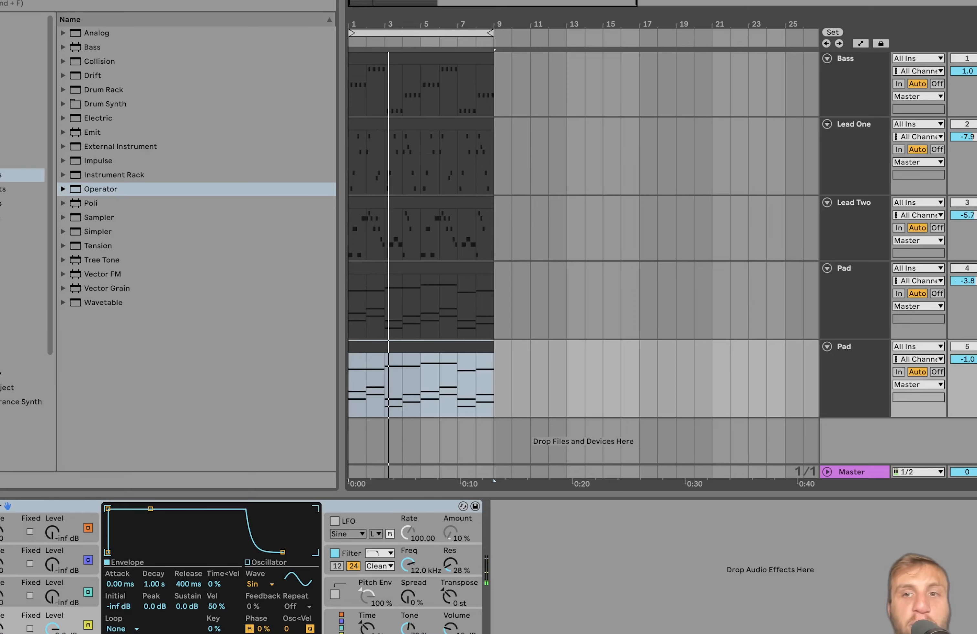
pyautogui.click(841, 305)
pyautogui.click(852, 358)
pyautogui.press('Delete')
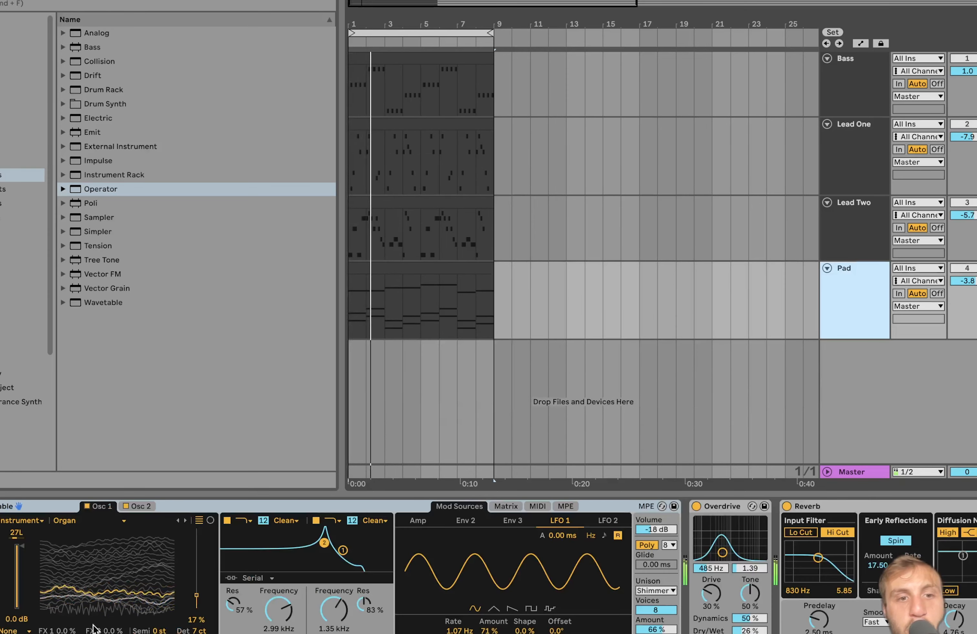
# - Show the modulation matrix of the Pad track's Wavetable and check its sound in playback
pyautogui.click(509, 510)
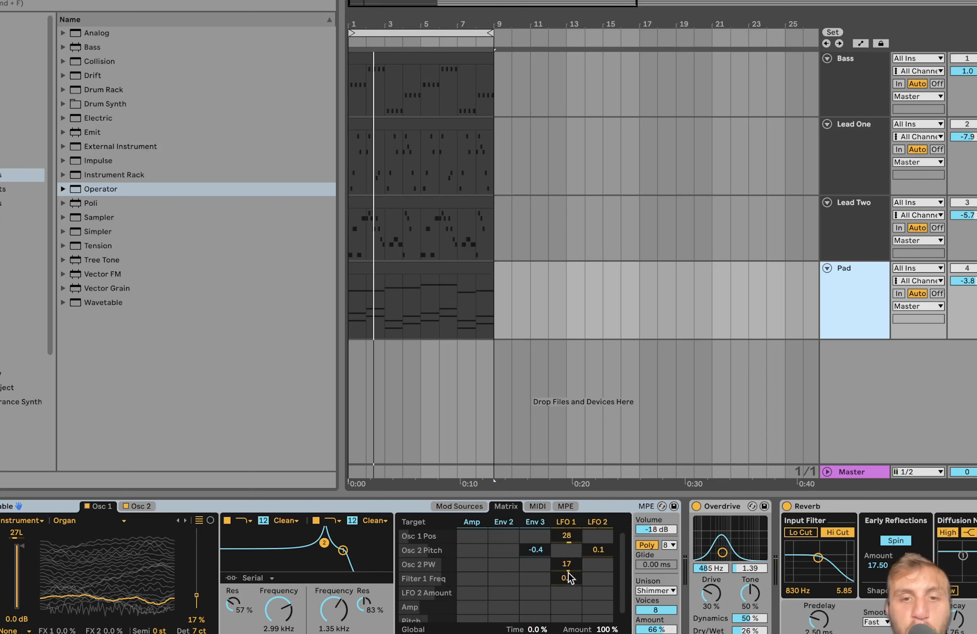
pyautogui.press('space')
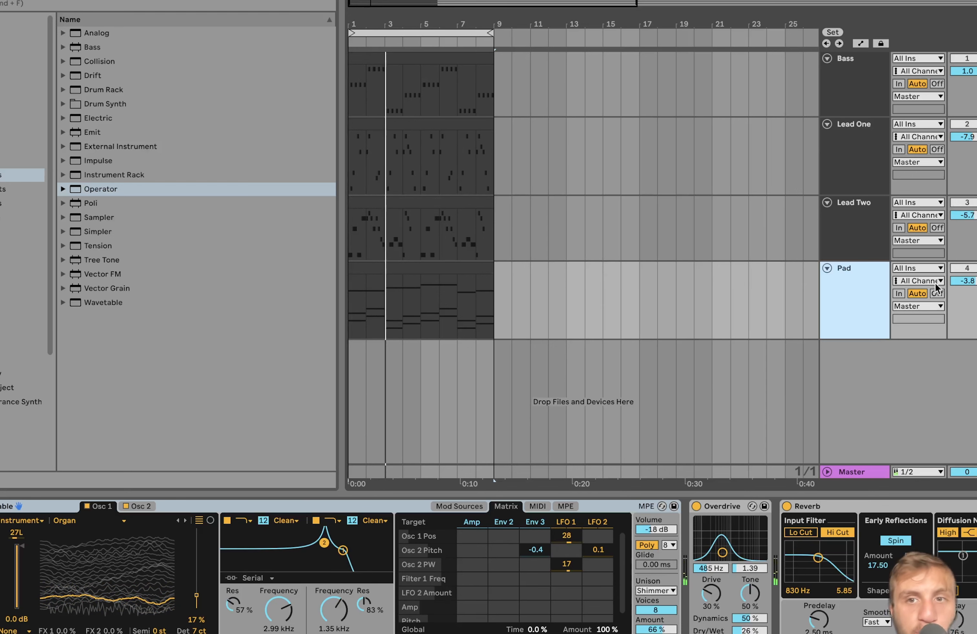
# - Duplicate the Pad track again and replace the copy's whole device chain with Operator
pyautogui.press('super+d')
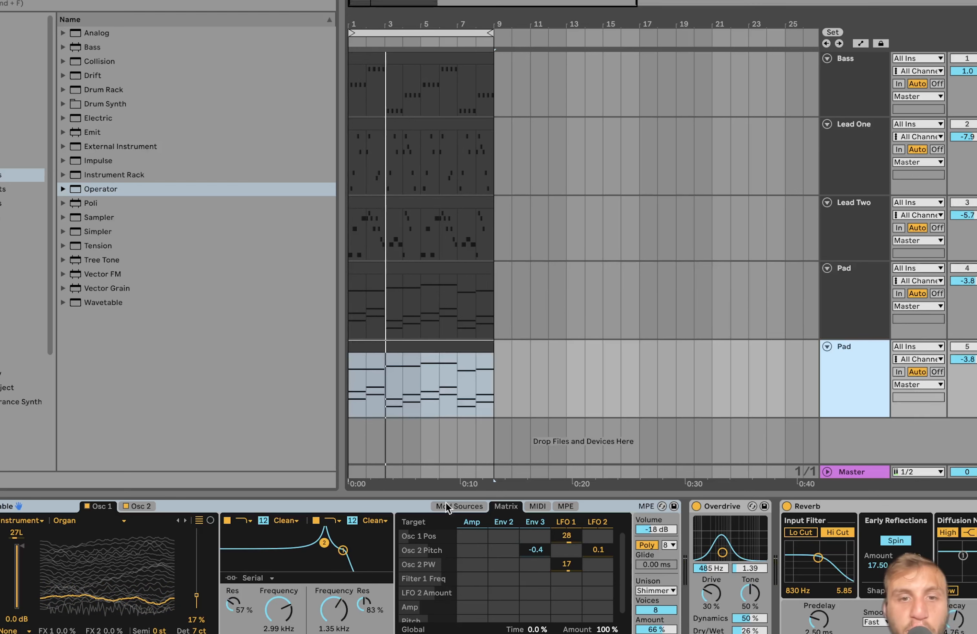
pyautogui.hotkey('ctrl', 'a')
pyautogui.press('Delete')
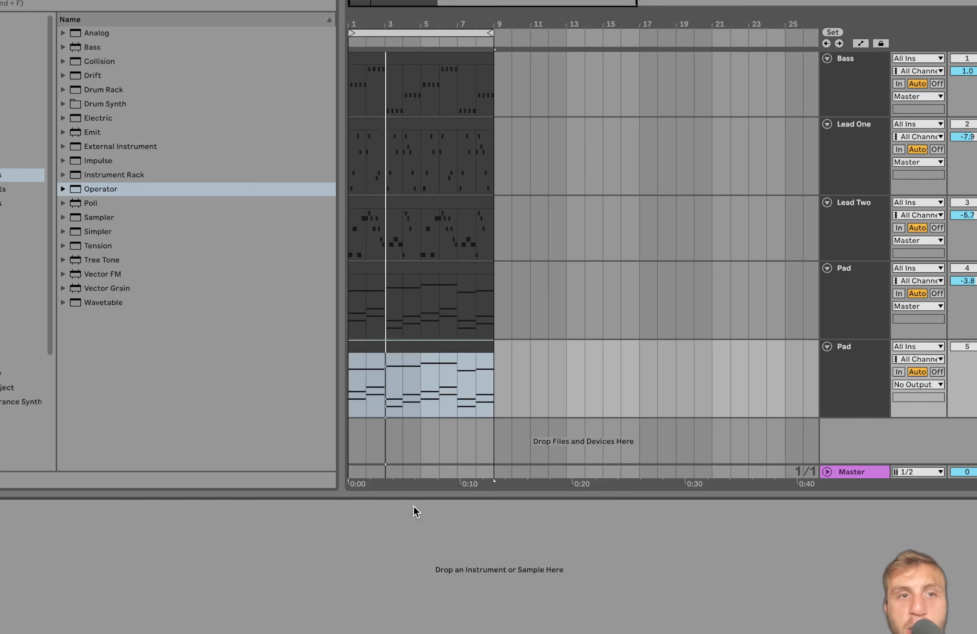
pyautogui.doubleClick(99, 189)
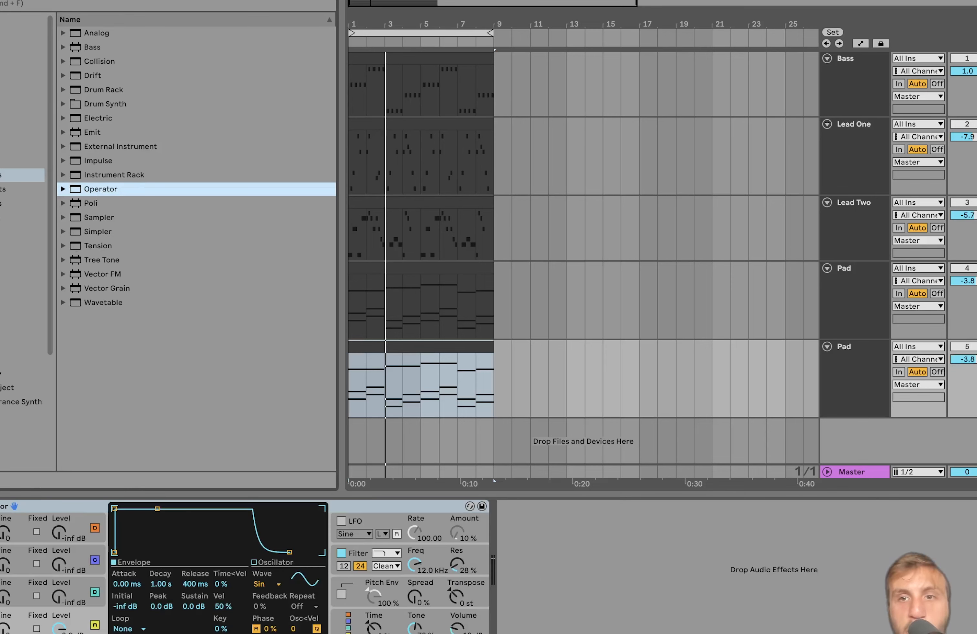
# - While the duplicate plays, set Operator's oscillator B to a coarse ratio of 8 and a level of -18 dB
pyautogui.press('space')
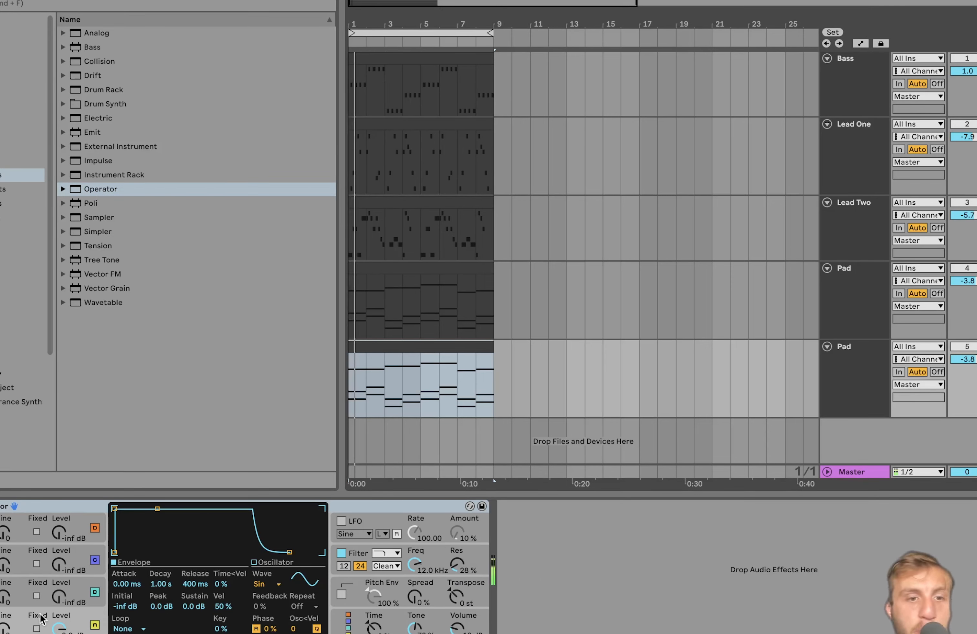
pyautogui.moveTo(55, 593); pyautogui.dragTo(57, 574)
pyautogui.moveTo(189, 609); pyautogui.dragTo(188, 585)
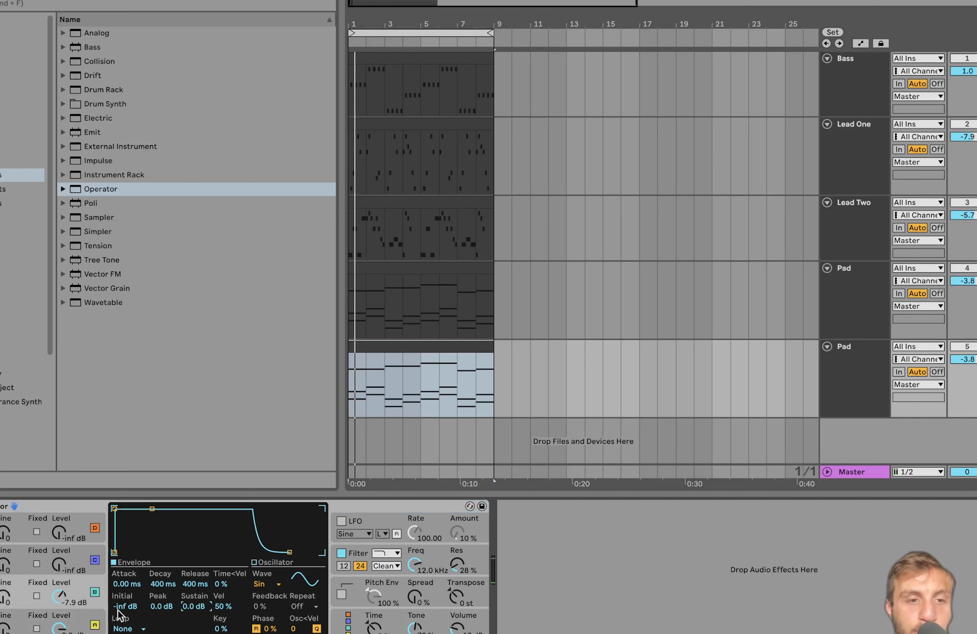
pyautogui.moveTo(8, 593); pyautogui.dragTo(8, 586)
pyautogui.press('space')
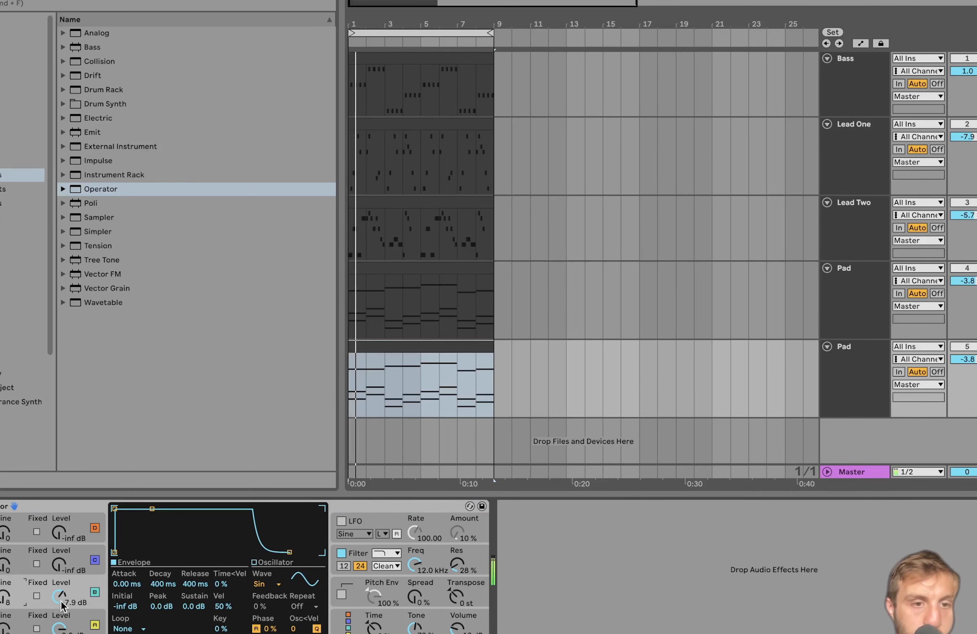
pyautogui.moveTo(61, 606); pyautogui.dragTo(61, 613)
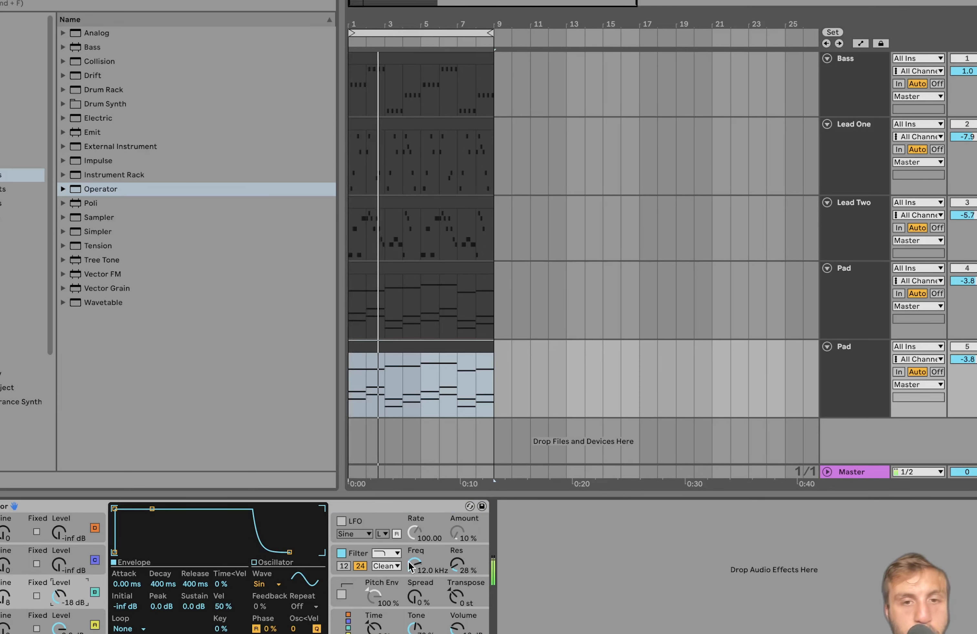
# - Enable Operator's LFO and set its amount to 8.7 %, listening to the pad chords
pyautogui.click(347, 522)
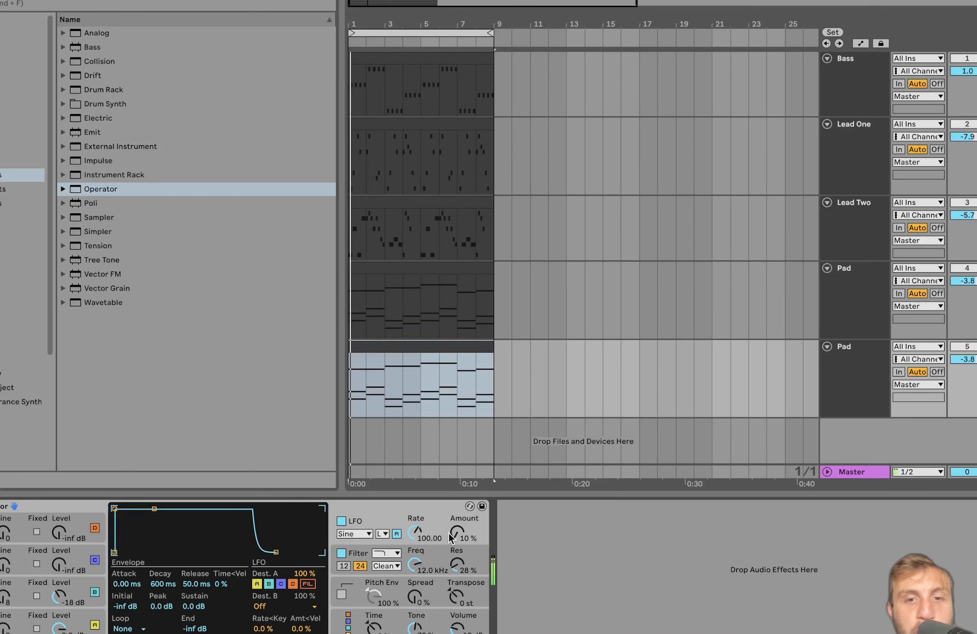
pyautogui.moveTo(449, 532); pyautogui.dragTo(449, 537)
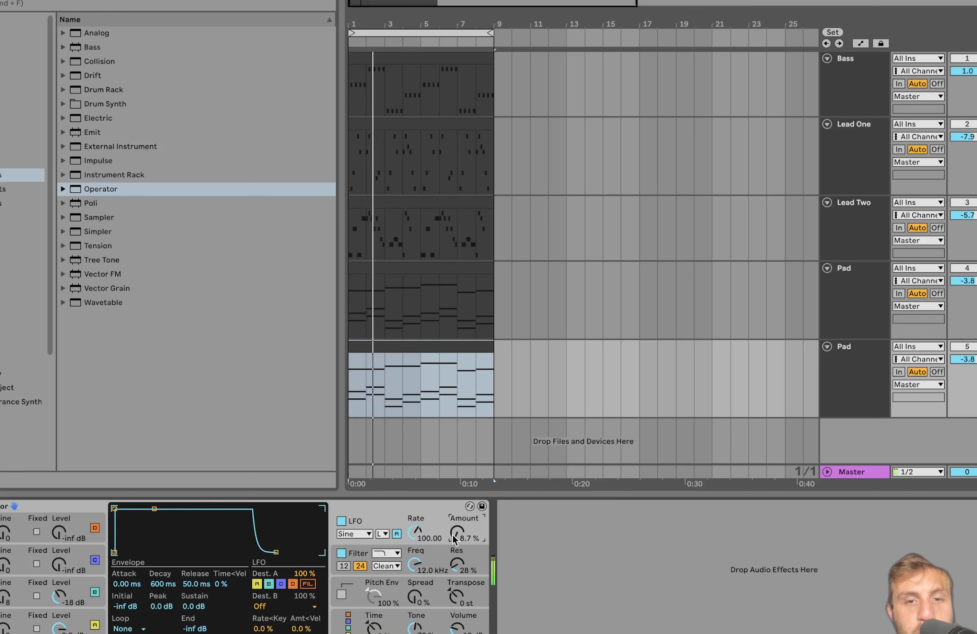
pyautogui.press('space')
# - Turn off oscillators A to D as LFO destinations and set destination B to Volume
pyautogui.click(294, 585)
pyautogui.click(283, 585)
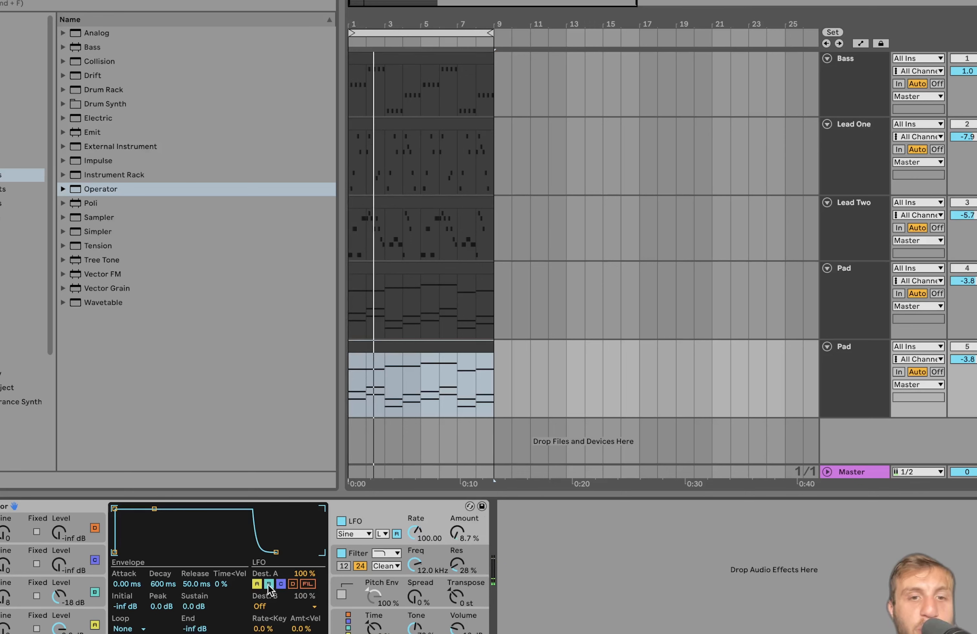
pyautogui.click(267, 585)
pyautogui.click(257, 585)
pyautogui.click(282, 606)
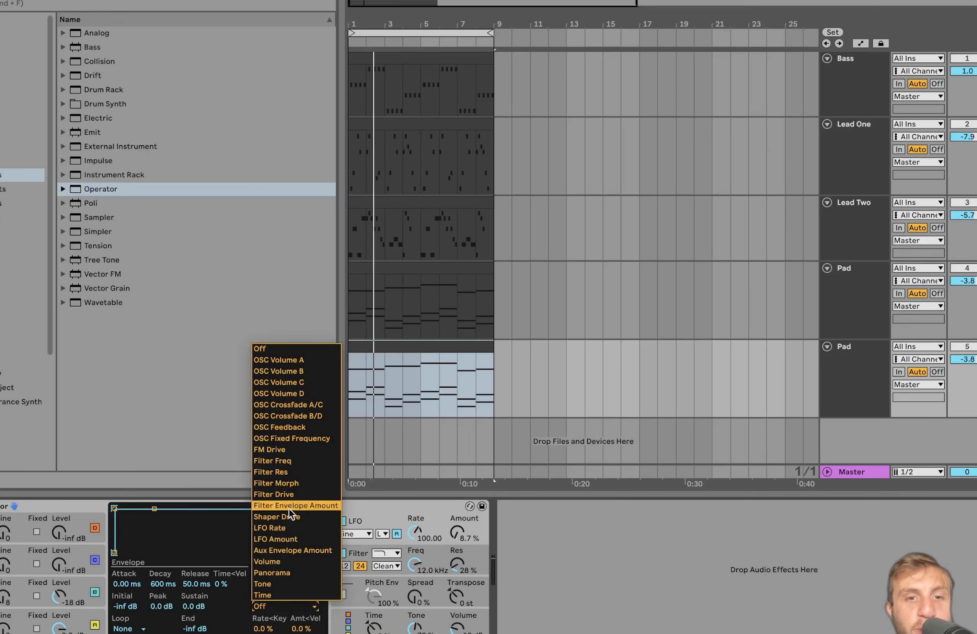
pyautogui.click(282, 565)
# - Play the chords and set Operator's LFO rate to 106.84 and its amount to 36 %
pyautogui.press('space')
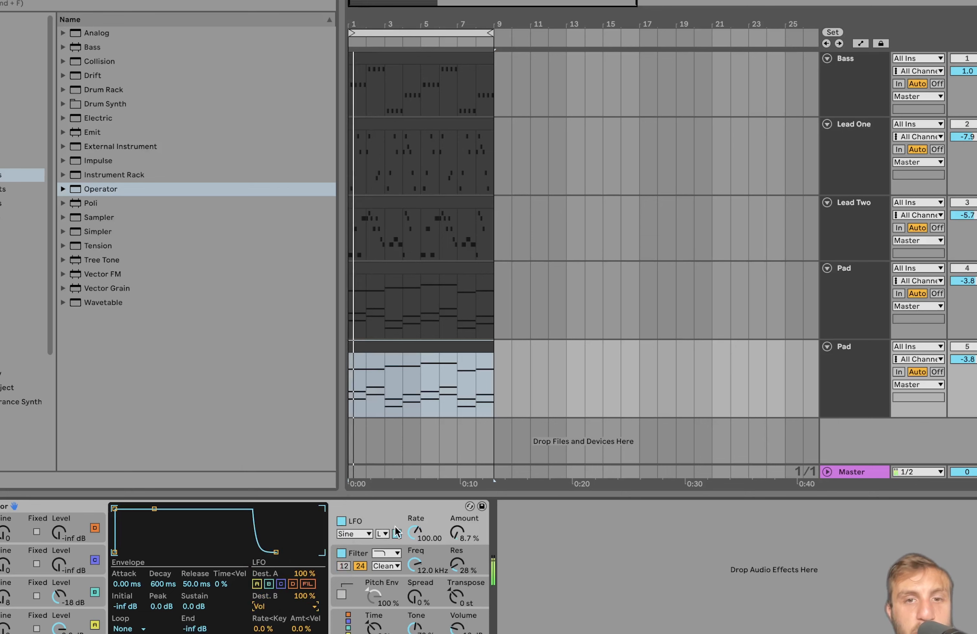
pyautogui.moveTo(415, 534); pyautogui.dragTo(415, 504)
pyautogui.moveTo(460, 534); pyautogui.dragTo(460, 471)
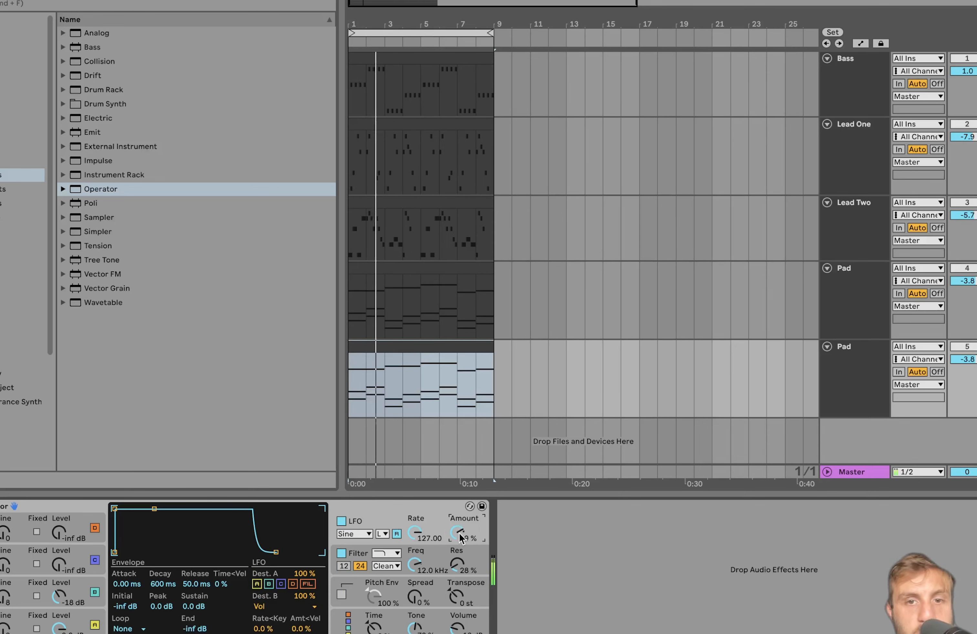
pyautogui.moveTo(415, 533); pyautogui.dragTo(453, 572)
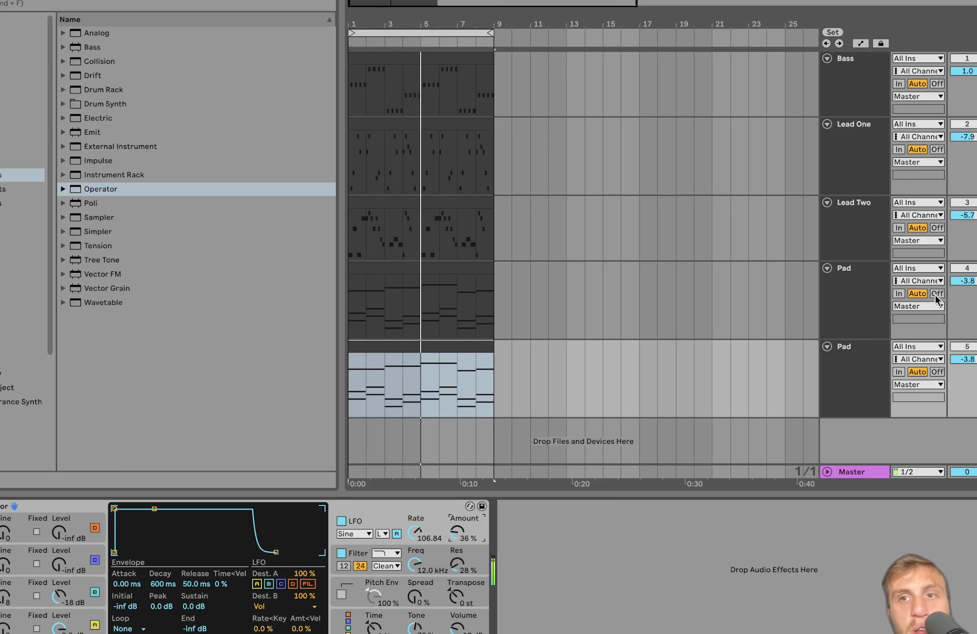
# - Delete the duplicated Pad track that holds Operator
pyautogui.click(831, 372)
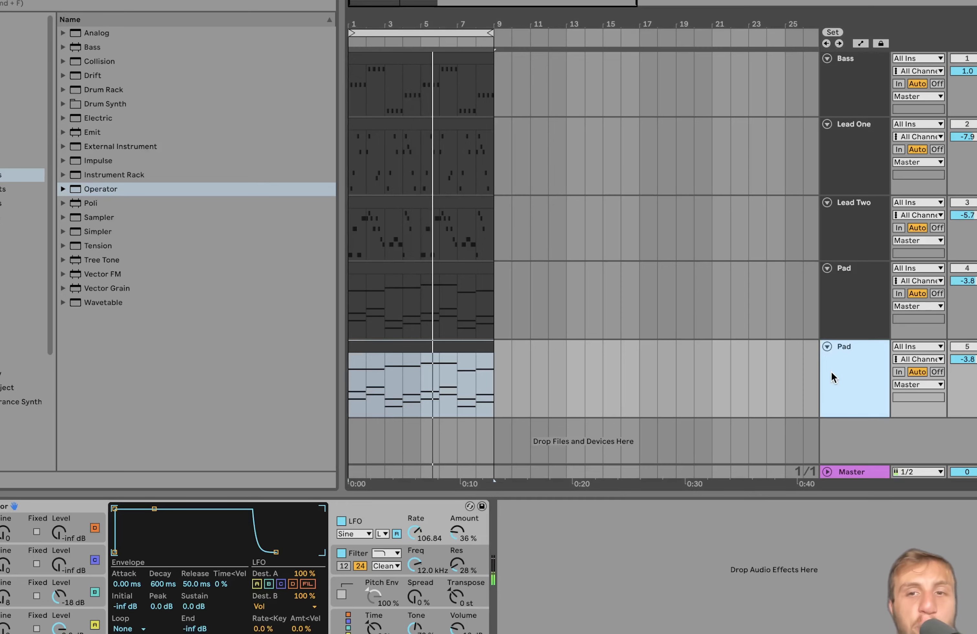
pyautogui.press('Delete')
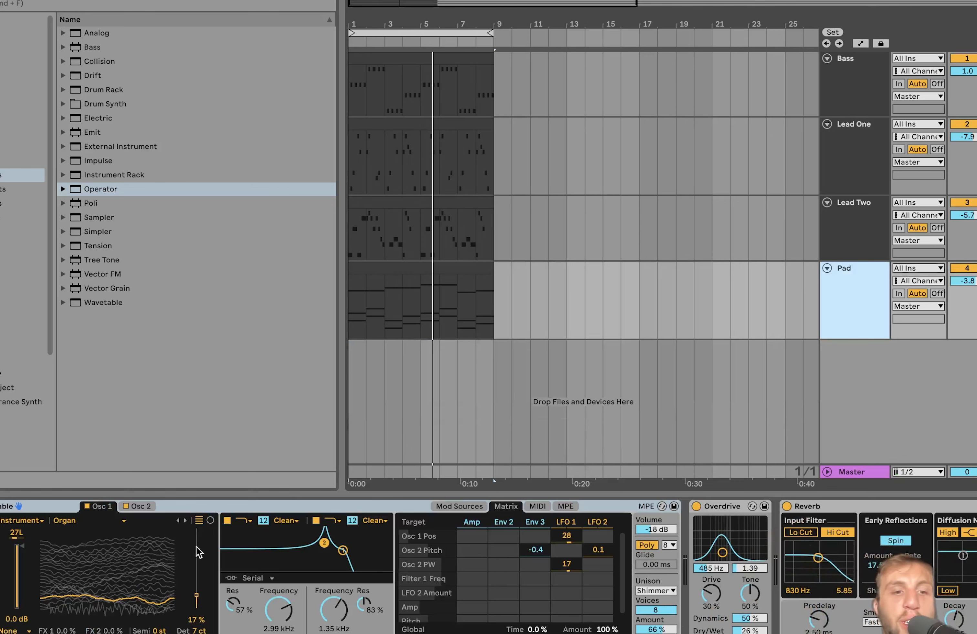
# - Examine the Pad track's Wavetable modulation matrix and its Overdrive, Reverb and Auto Filter effects
pyautogui.click(500, 554)
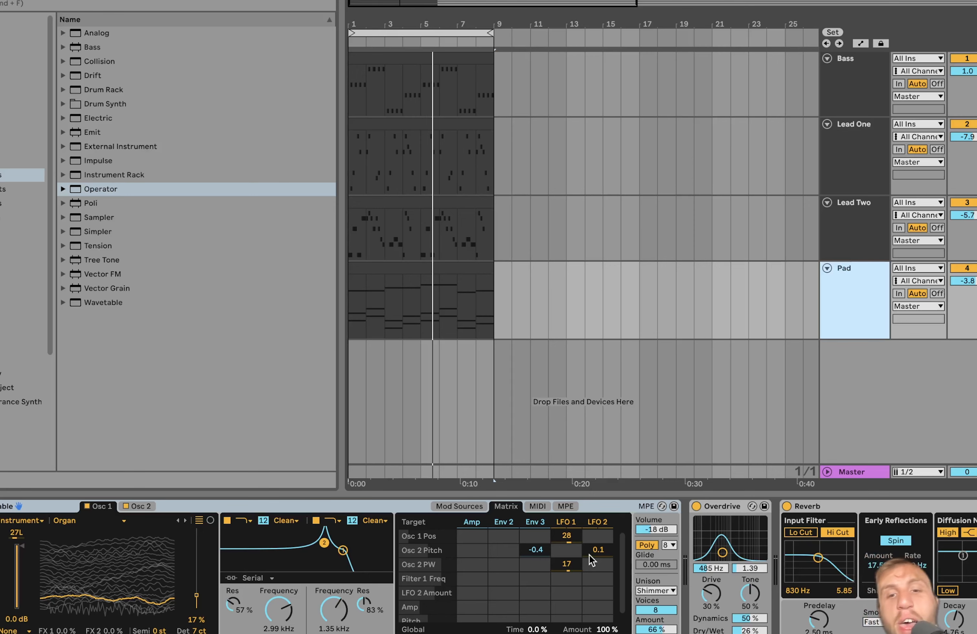
pyautogui.hscroll(12, 766, 589)
pyautogui.click(766, 589)
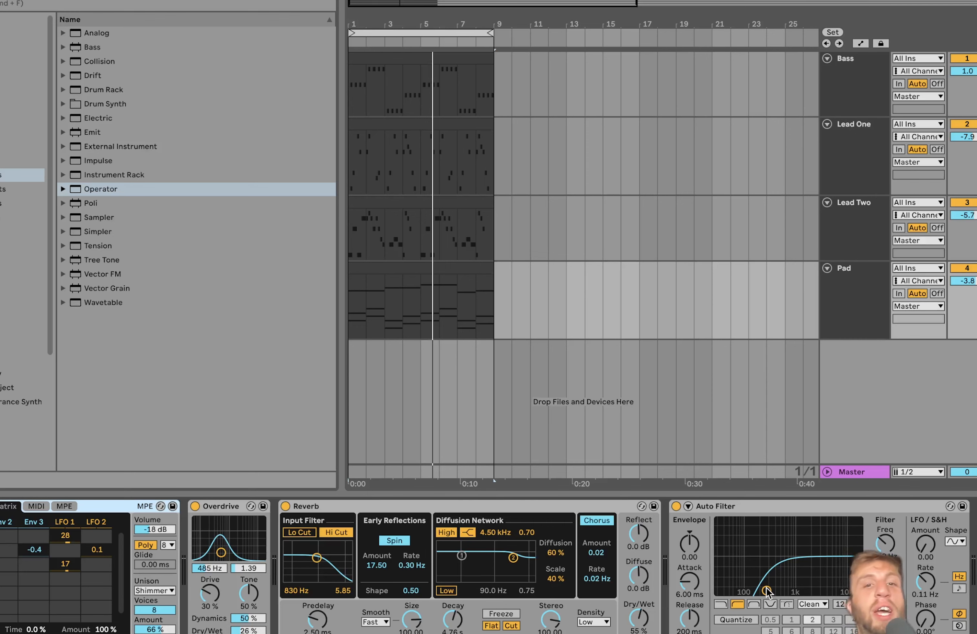
# - Look through the device chains of the Lead Two, Pad, Lead One and Bass tracks
pyautogui.click(876, 220)
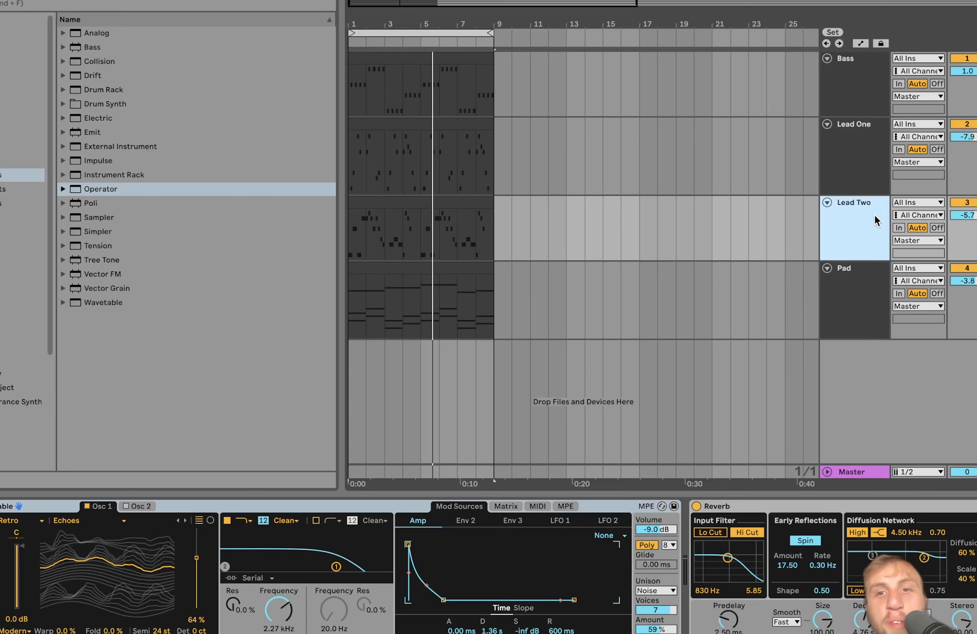
pyautogui.click(849, 285)
pyautogui.click(846, 224)
pyautogui.click(851, 170)
pyautogui.click(851, 88)
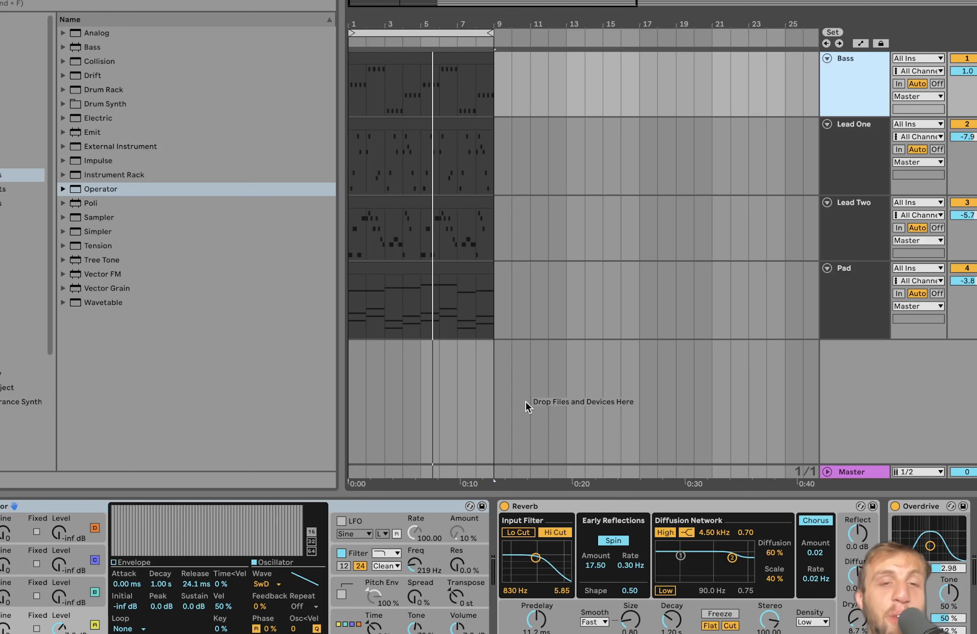
# - Show the trance synth sample pack in the browser and collapse its Kit 1 - Cmajor 150 Bpm folder
pyautogui.click(21, 402)
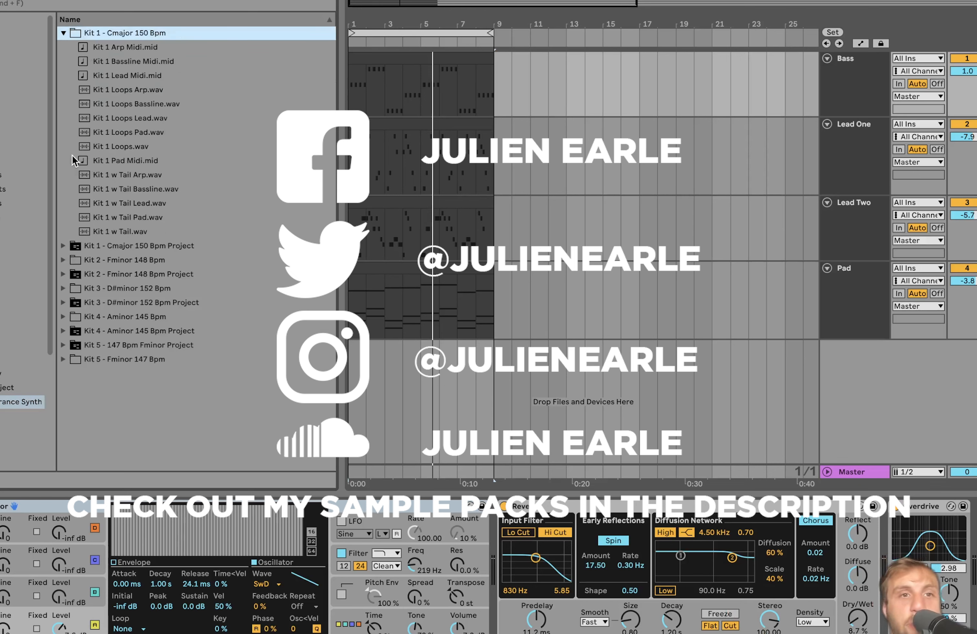
pyautogui.press('Left')
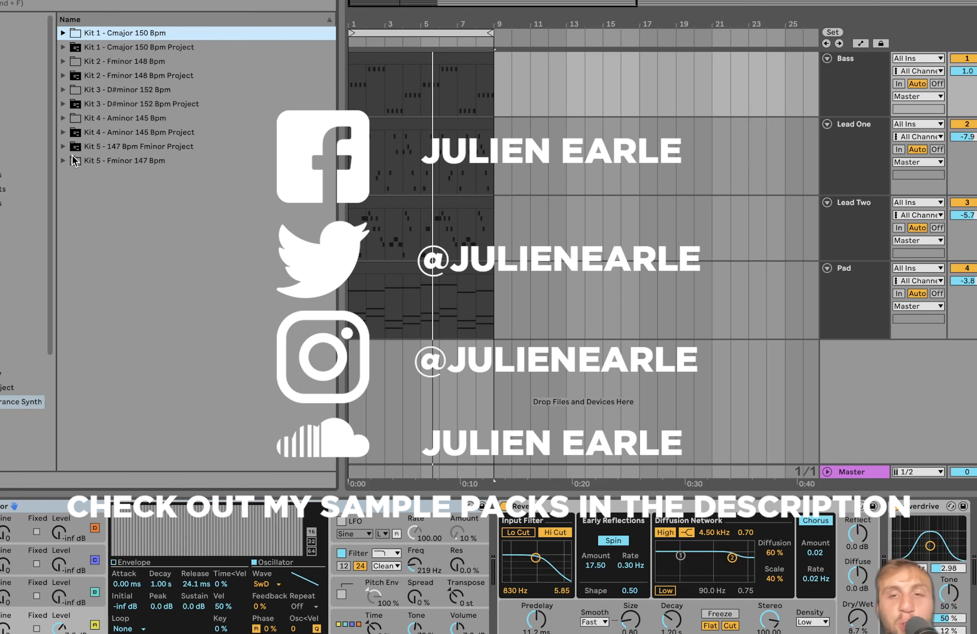